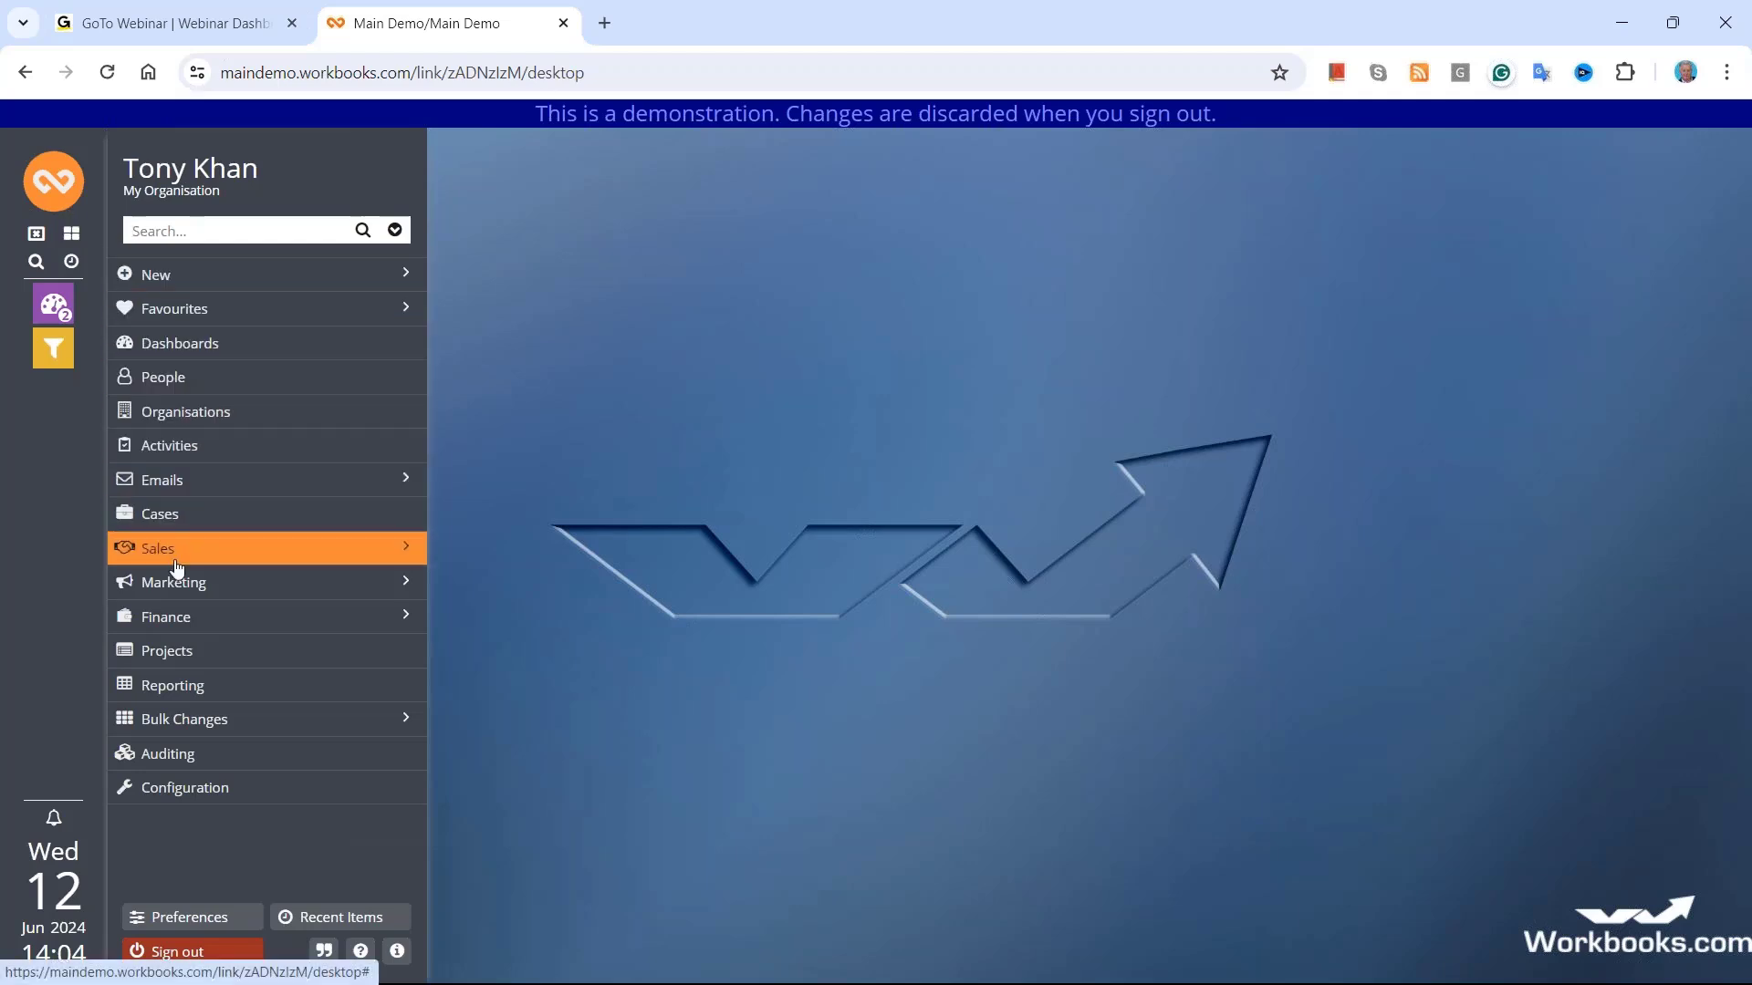
# Step: Open the sales opportunities list and widen its window enough to show the full Stage column
pyautogui.moveTo(175, 562)
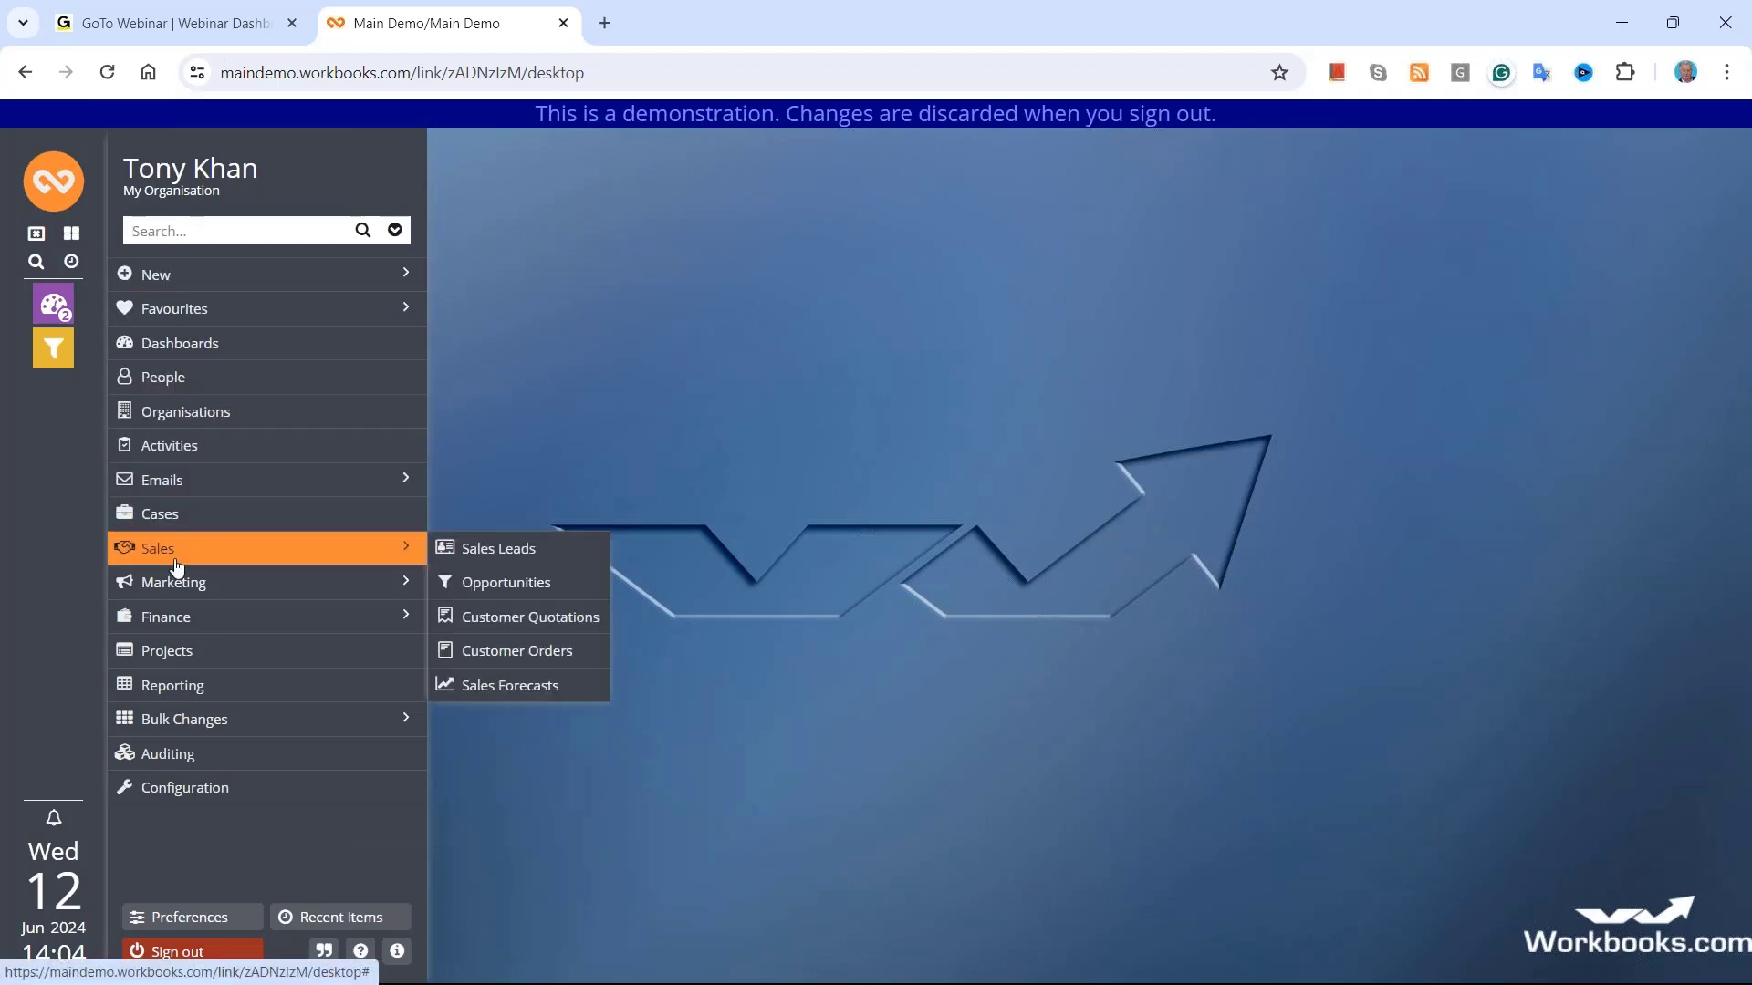
pyautogui.click(474, 584)
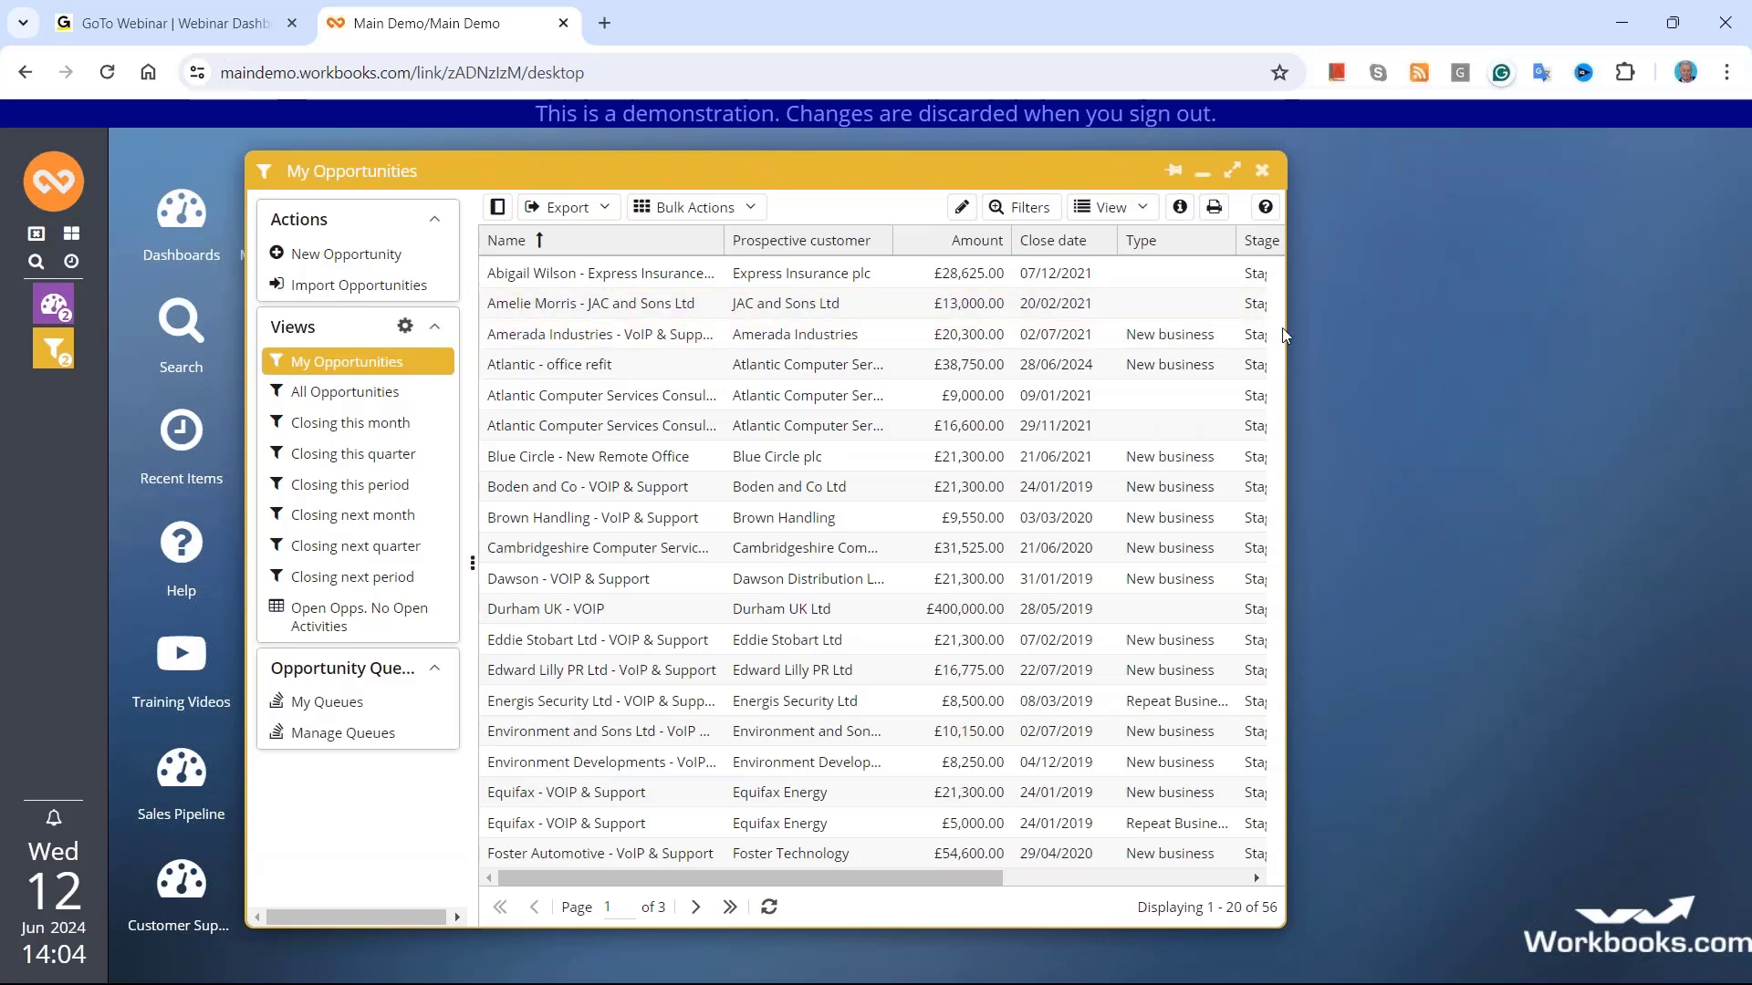
pyautogui.moveTo(1284, 335); pyautogui.dragTo(1501, 328)
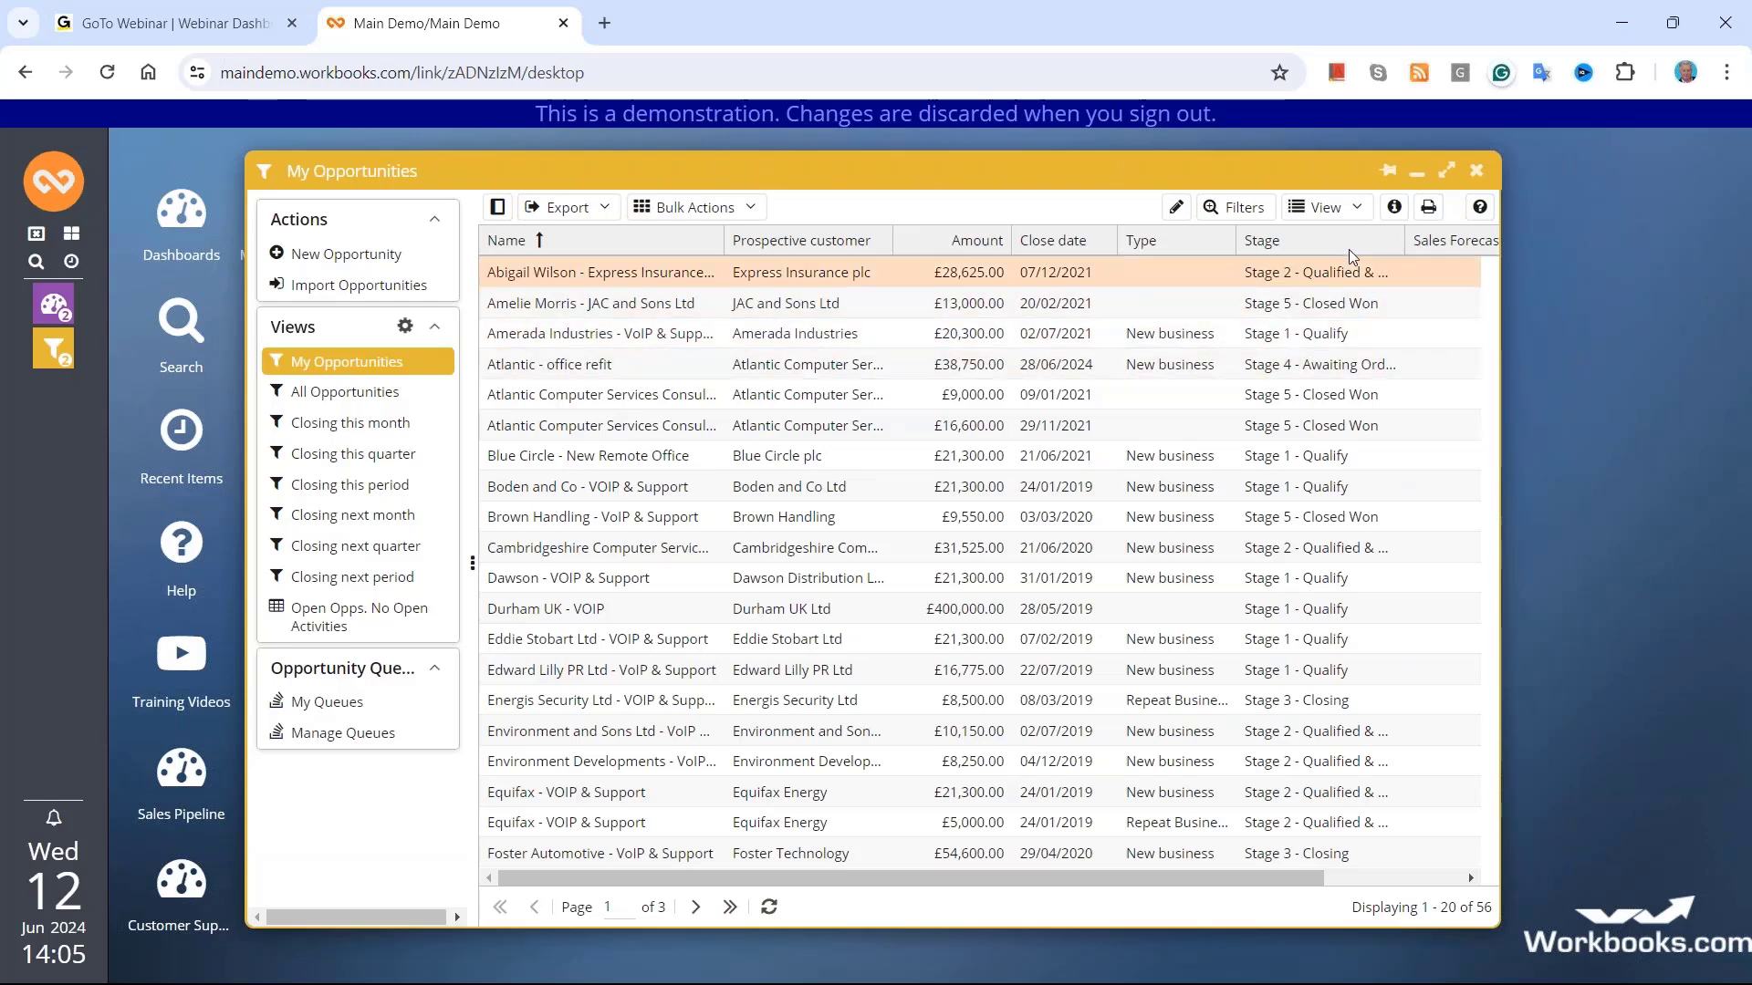
# Step: Display the My Opportunities list as a Kanban board
pyautogui.click(1347, 209)
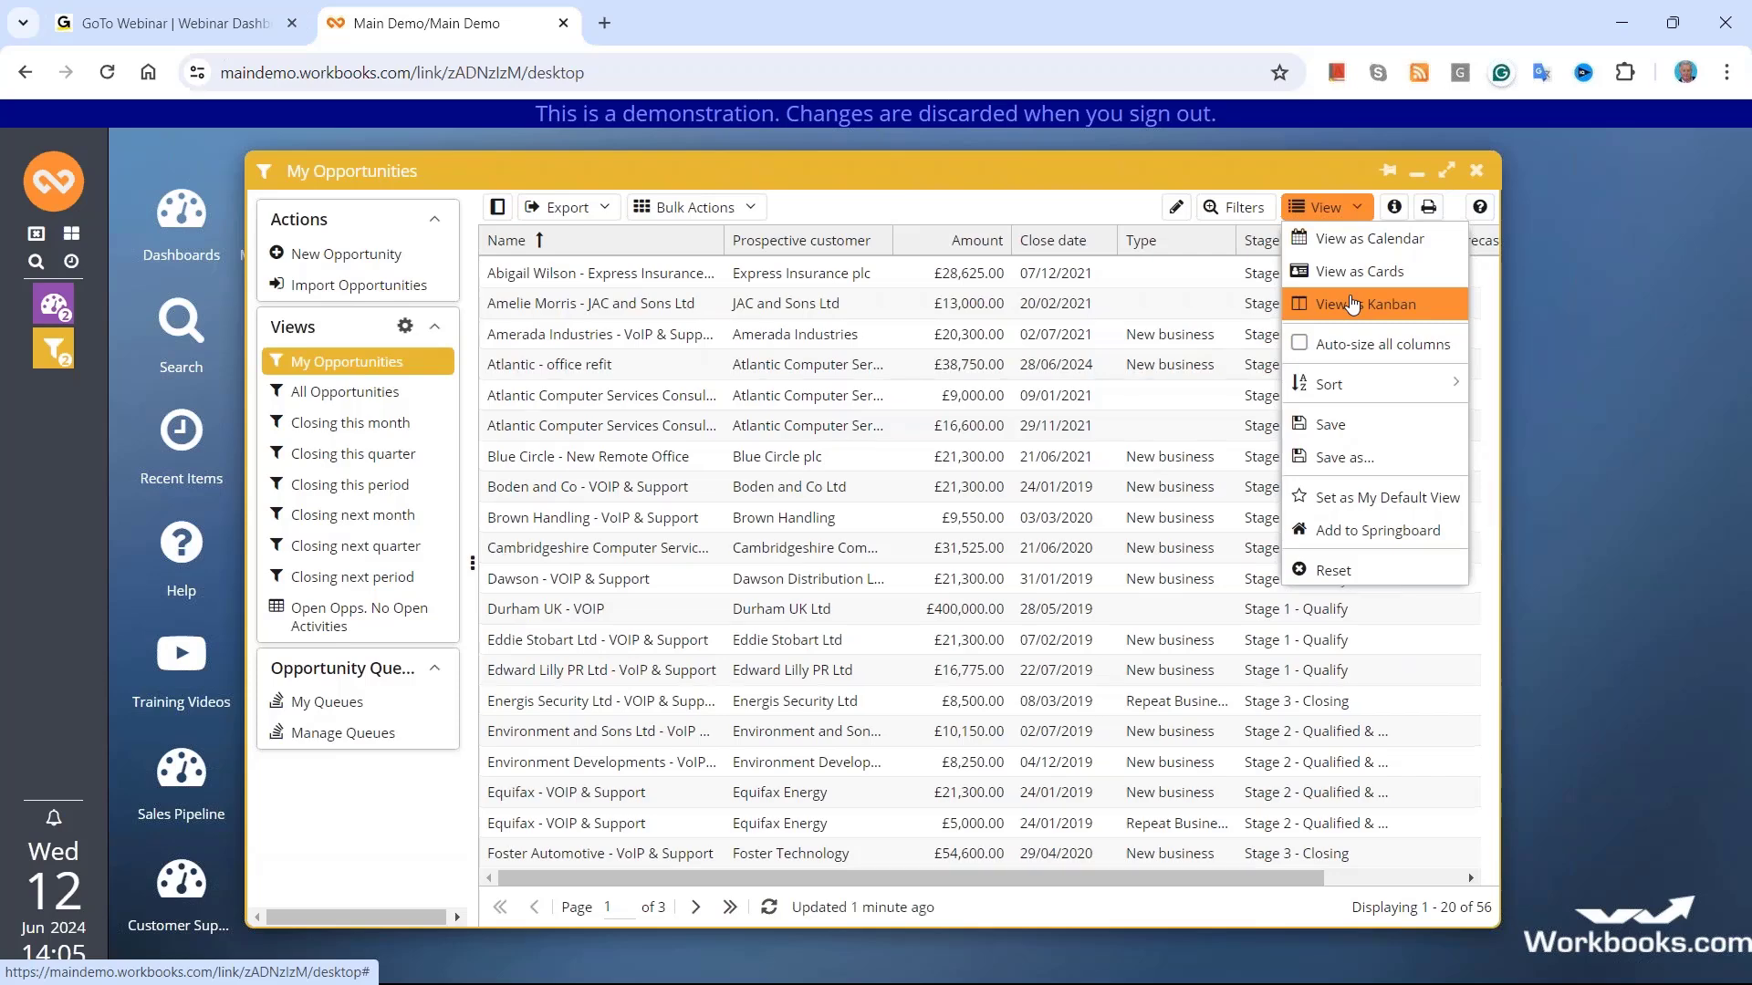
pyautogui.click(1219, 177)
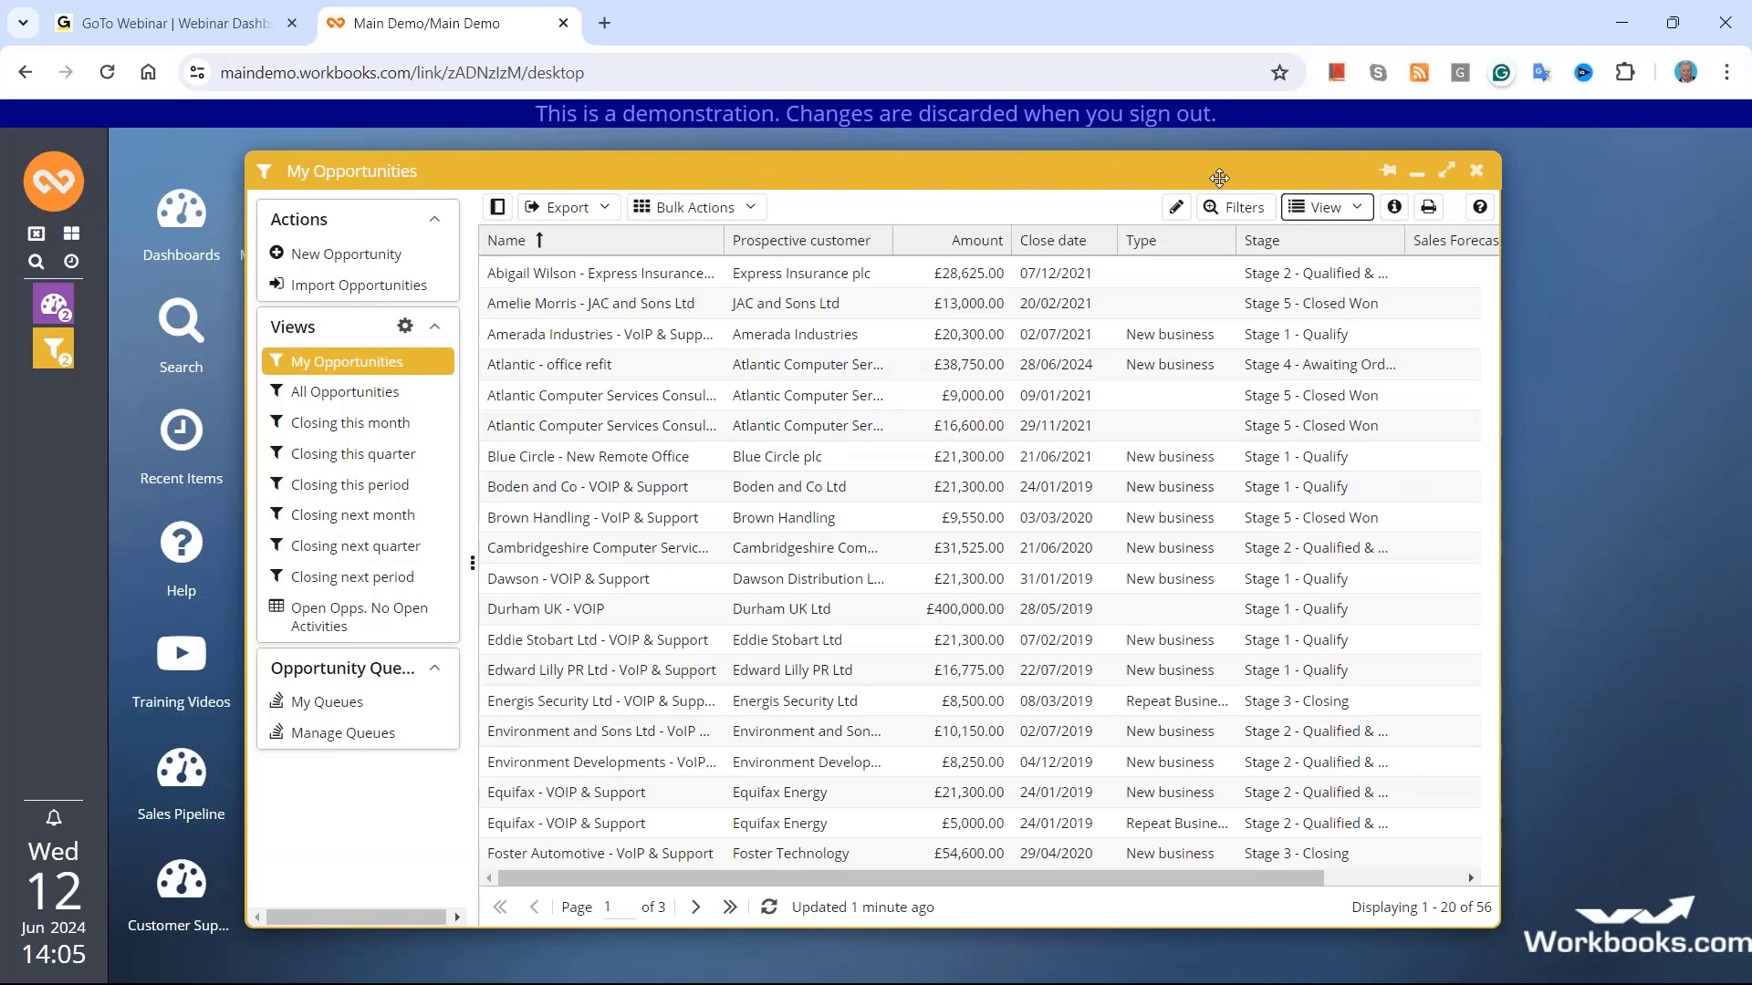
pyautogui.click(1328, 207)
pyautogui.click(1365, 304)
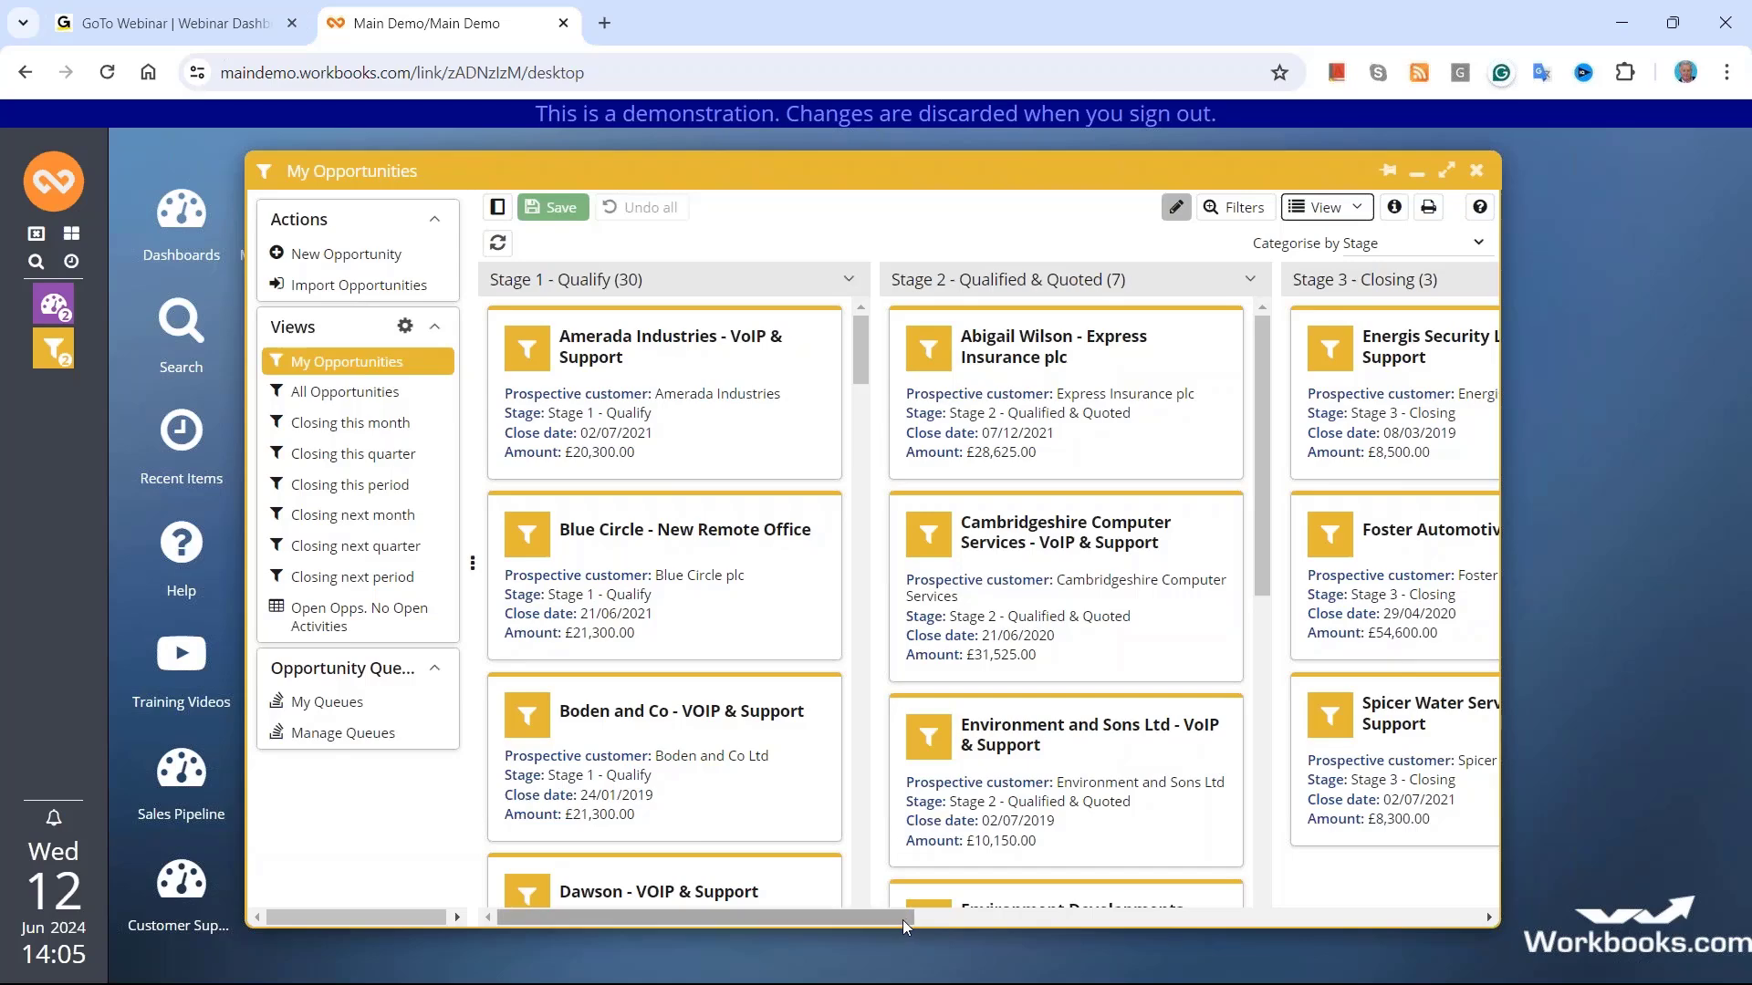
# Step: Open the Atlantic - office refit opportunity from Stage 4 - Awaiting Order and show its activities
pyautogui.moveTo(901, 920); pyautogui.dragTo(1191, 930)
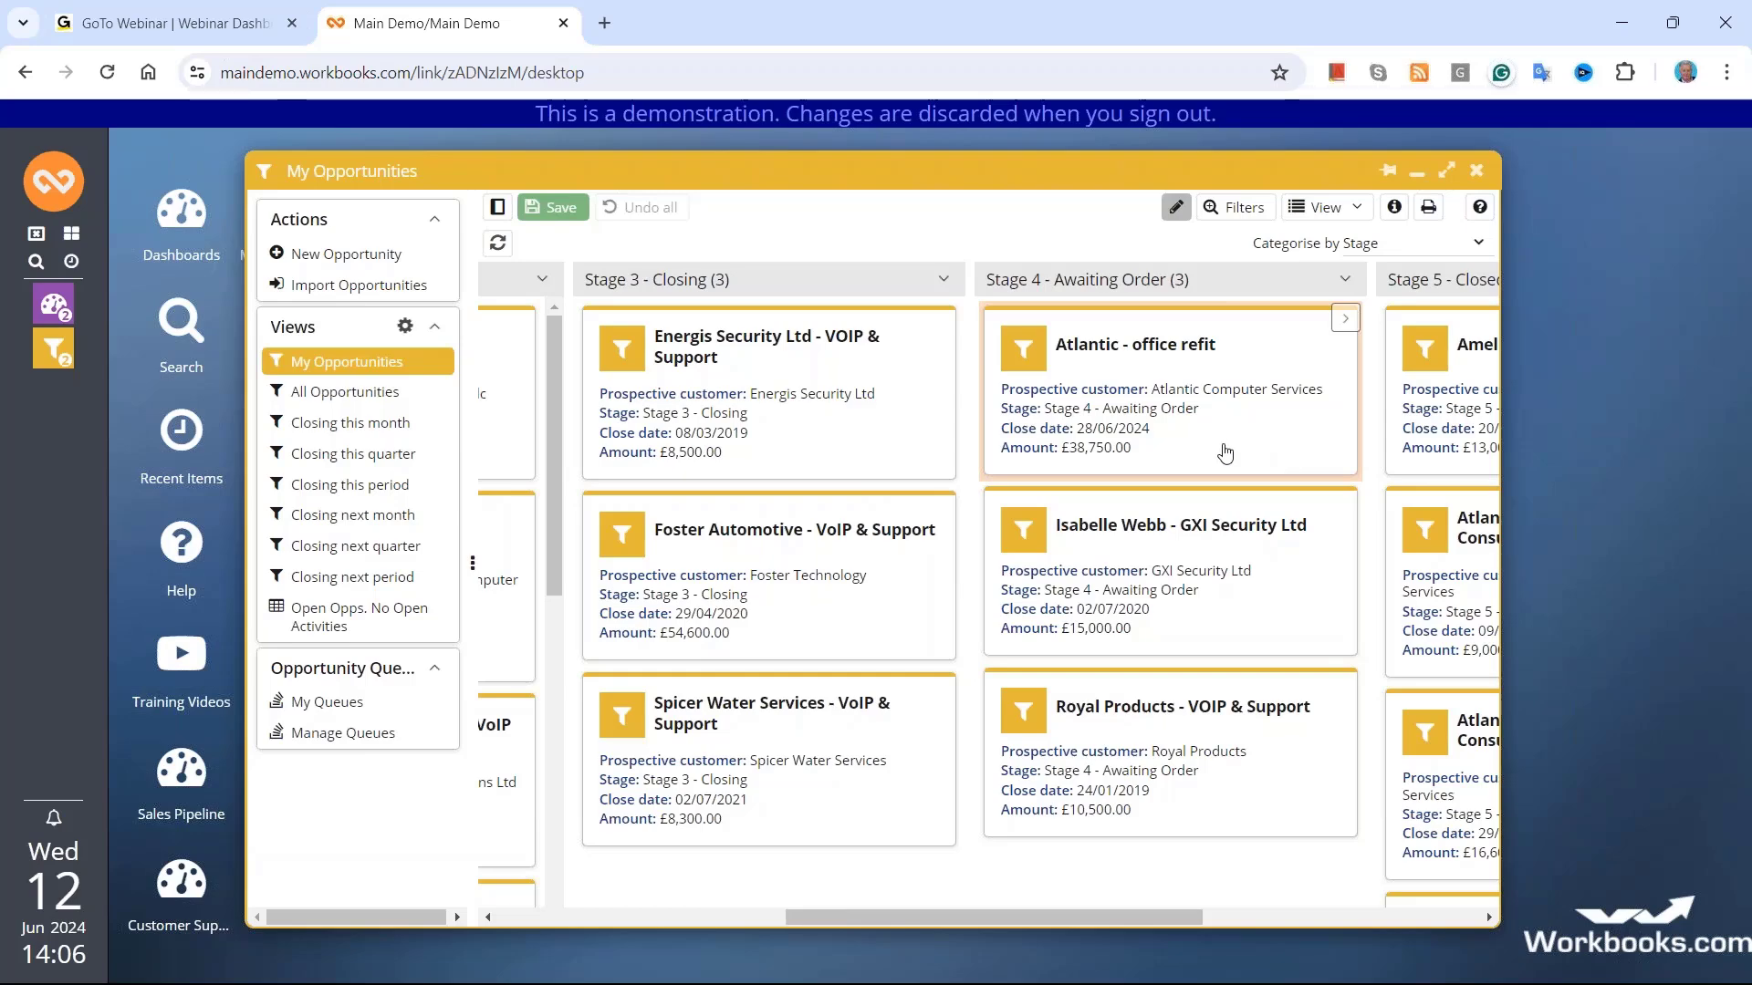
pyautogui.click(1343, 322)
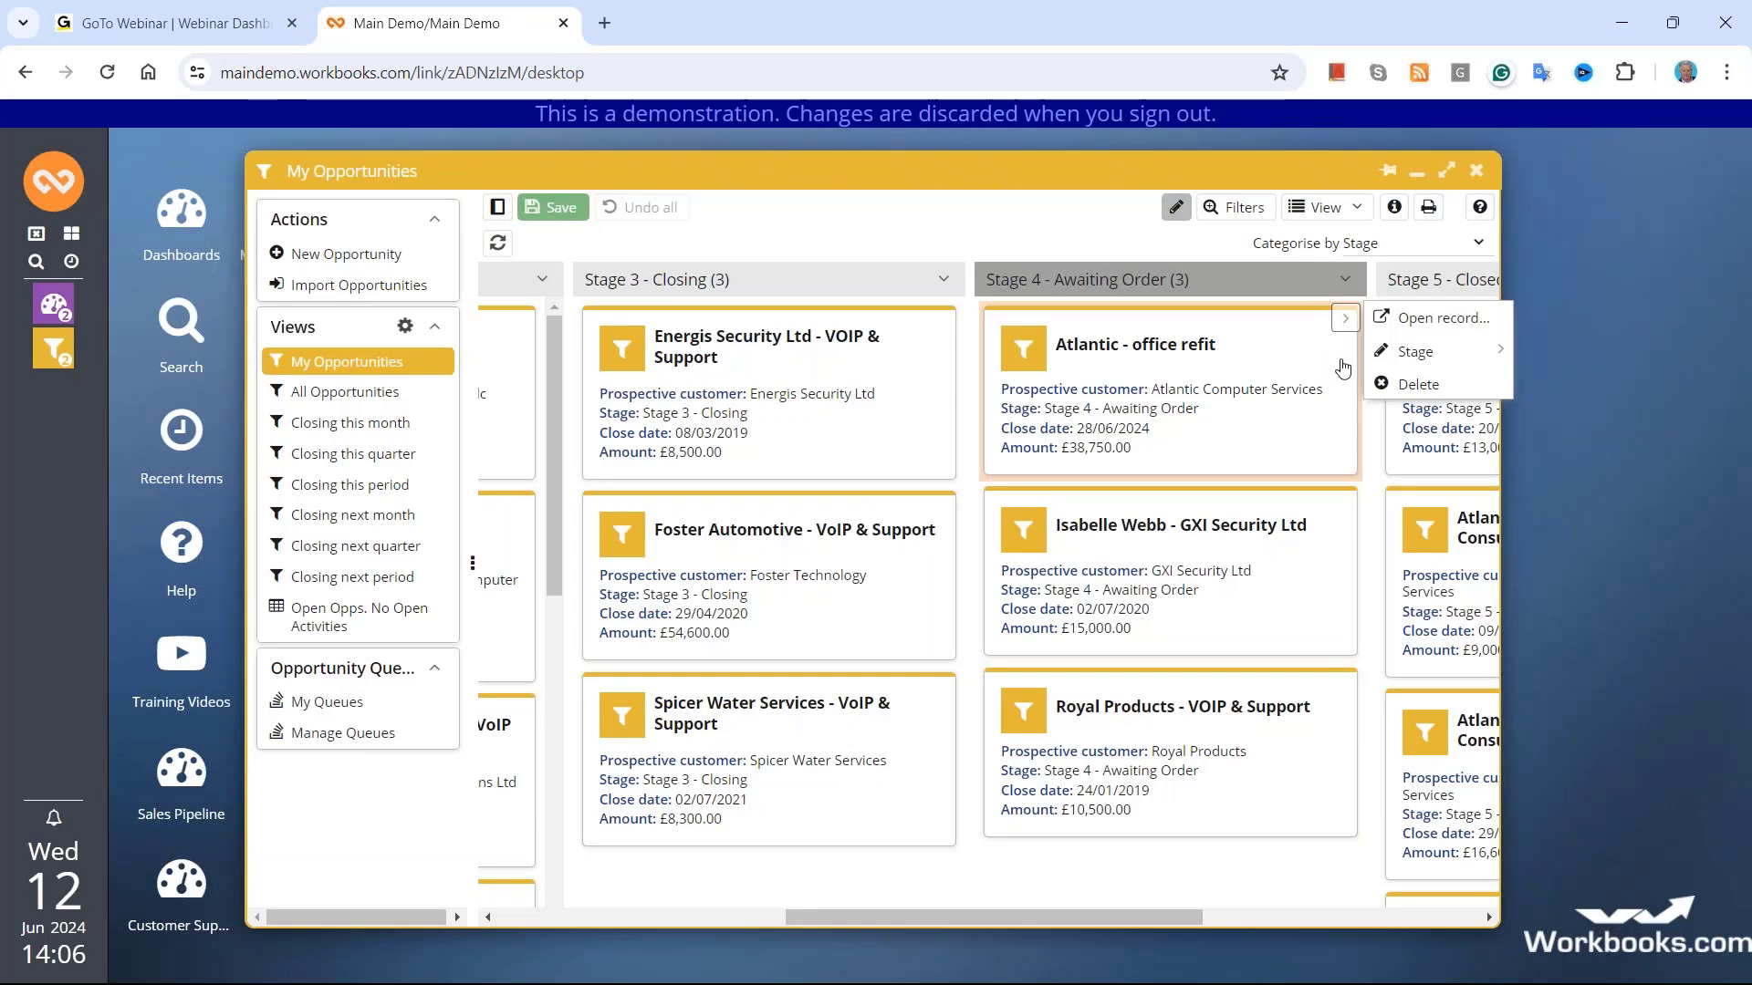
pyautogui.click(1396, 320)
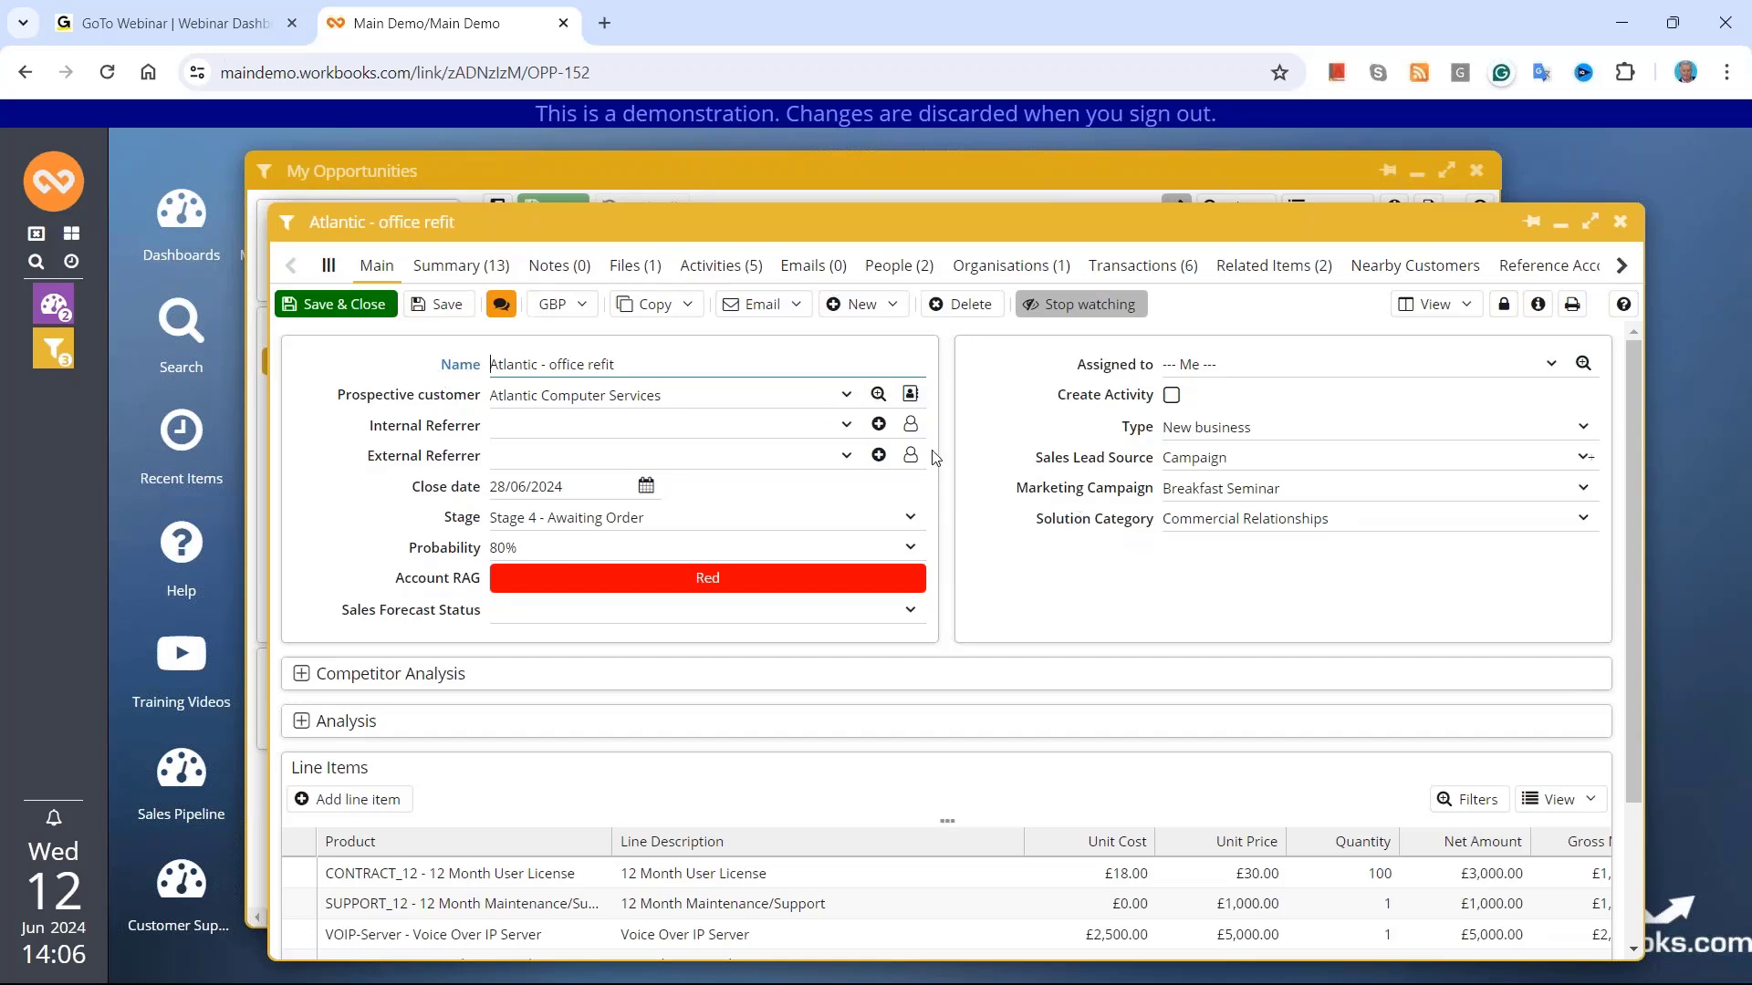
pyautogui.click(720, 265)
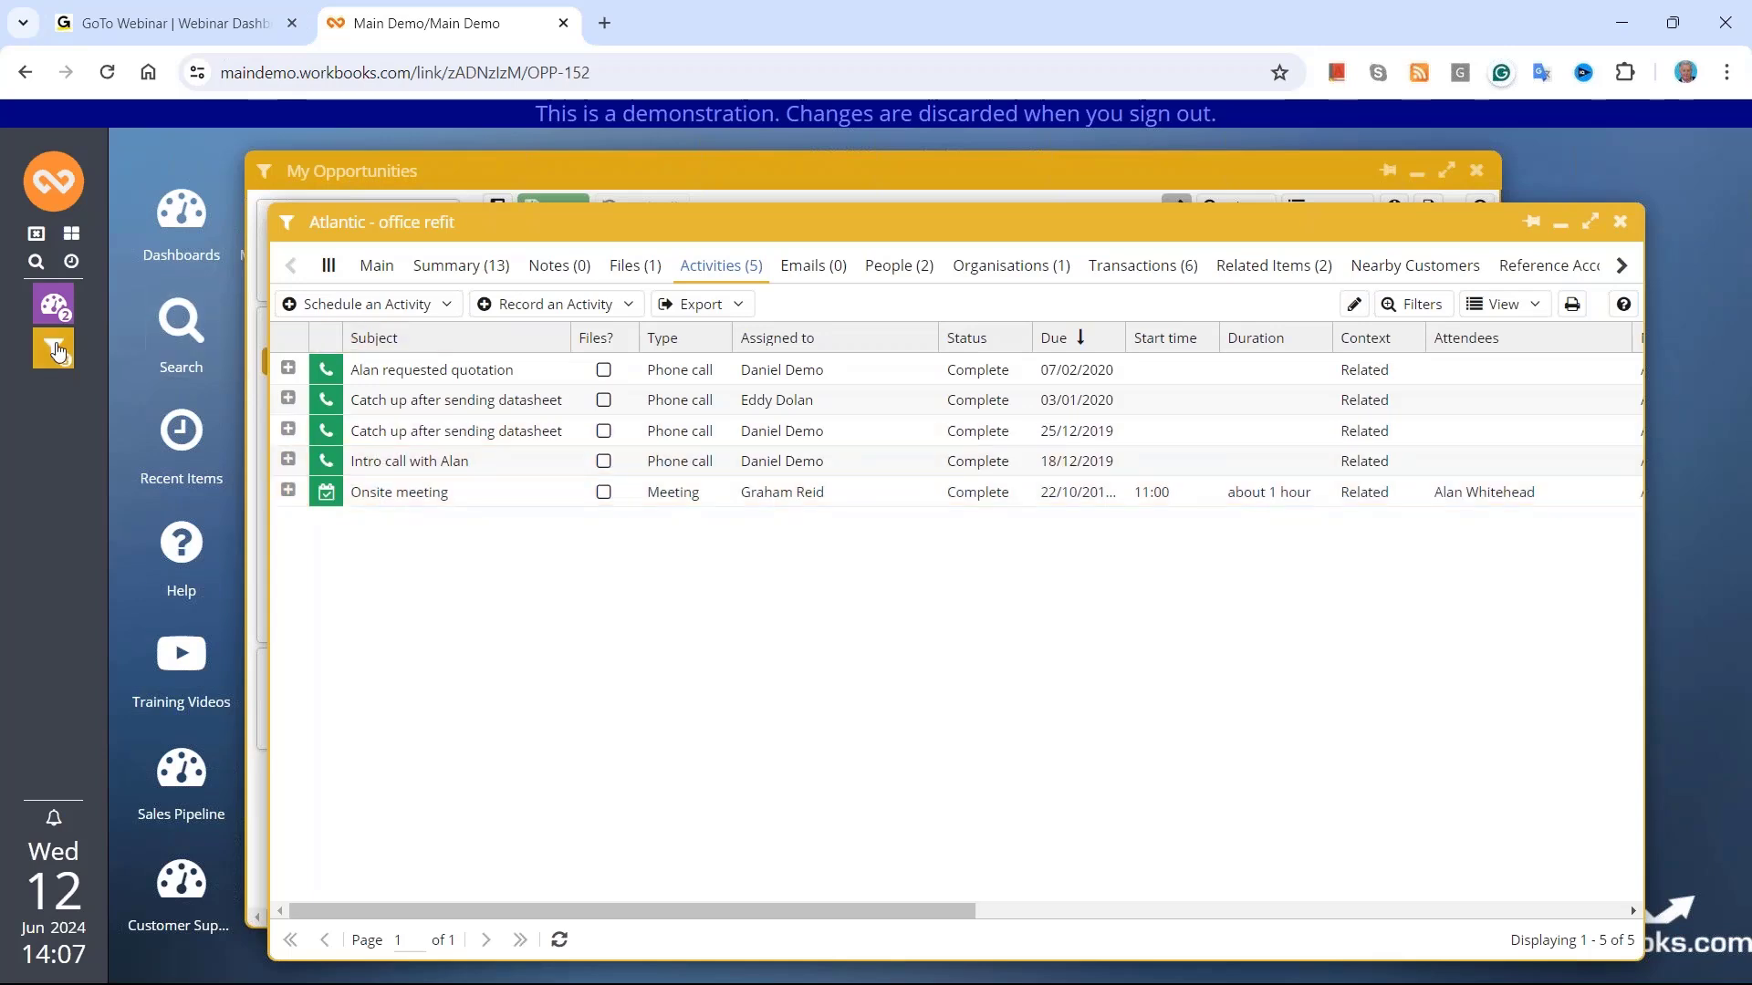
# Step: Bring up the open dashboard DEMO: Top Sales Reports: Sales Reports - company wide and examine sales against target
pyautogui.moveTo(56, 352)
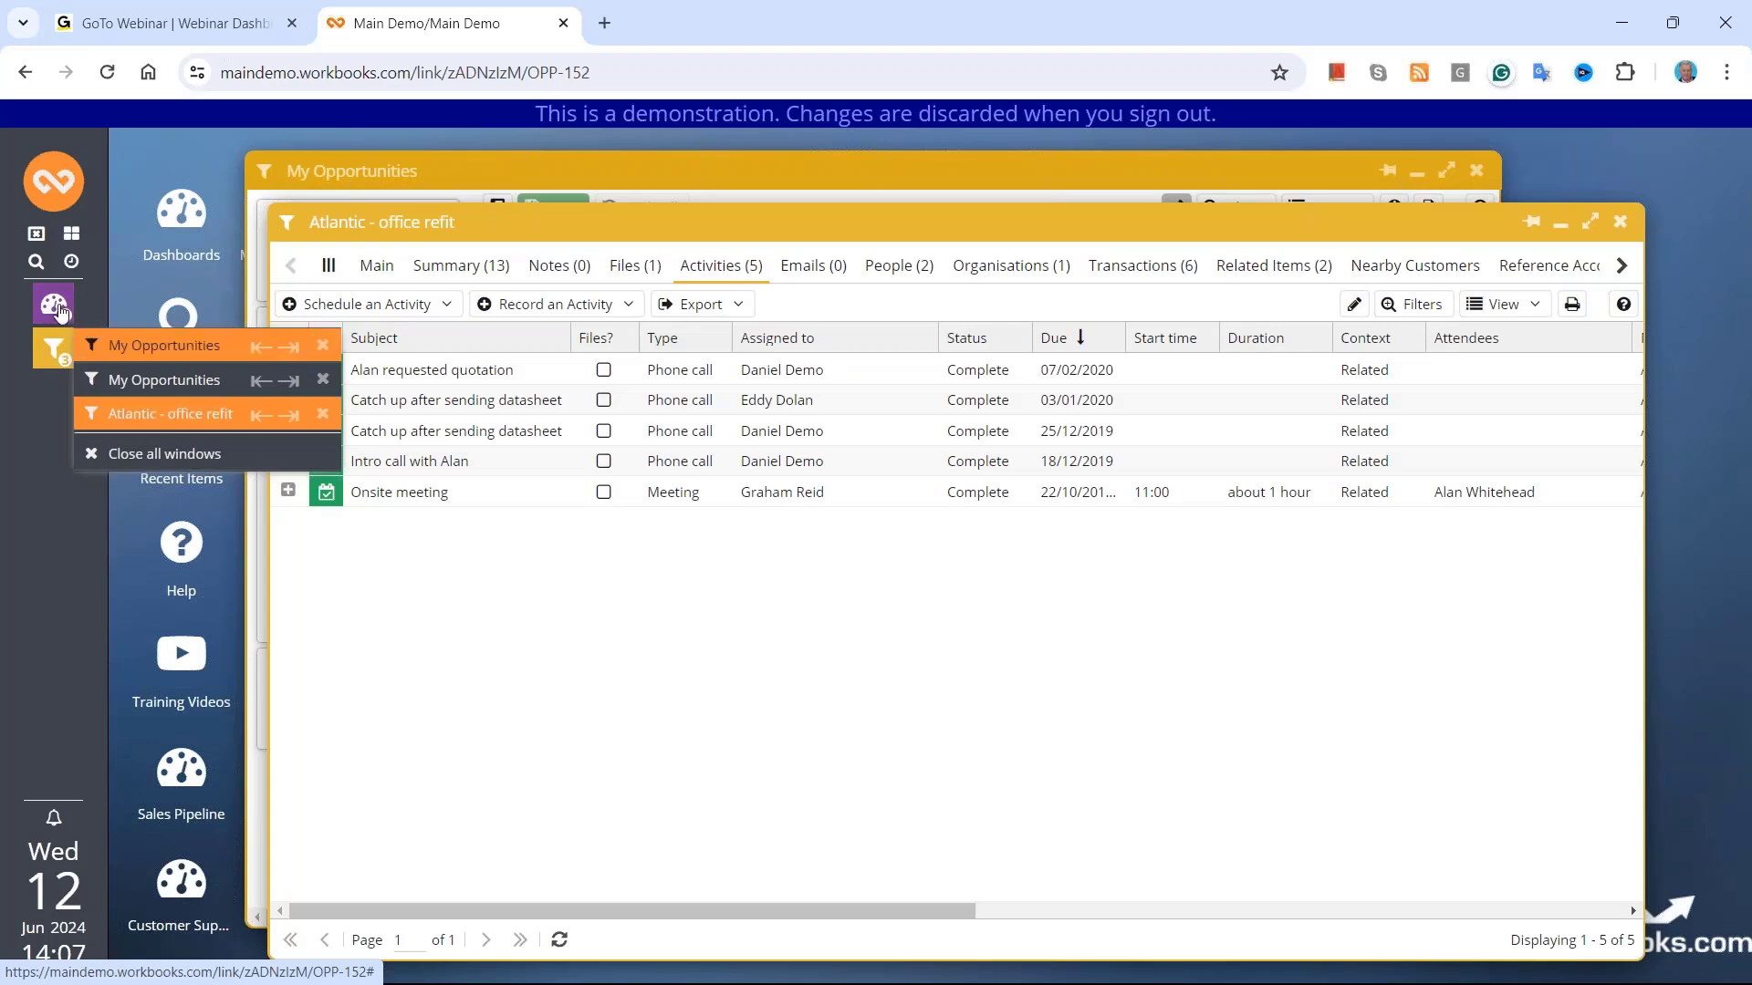
pyautogui.moveTo(55, 309)
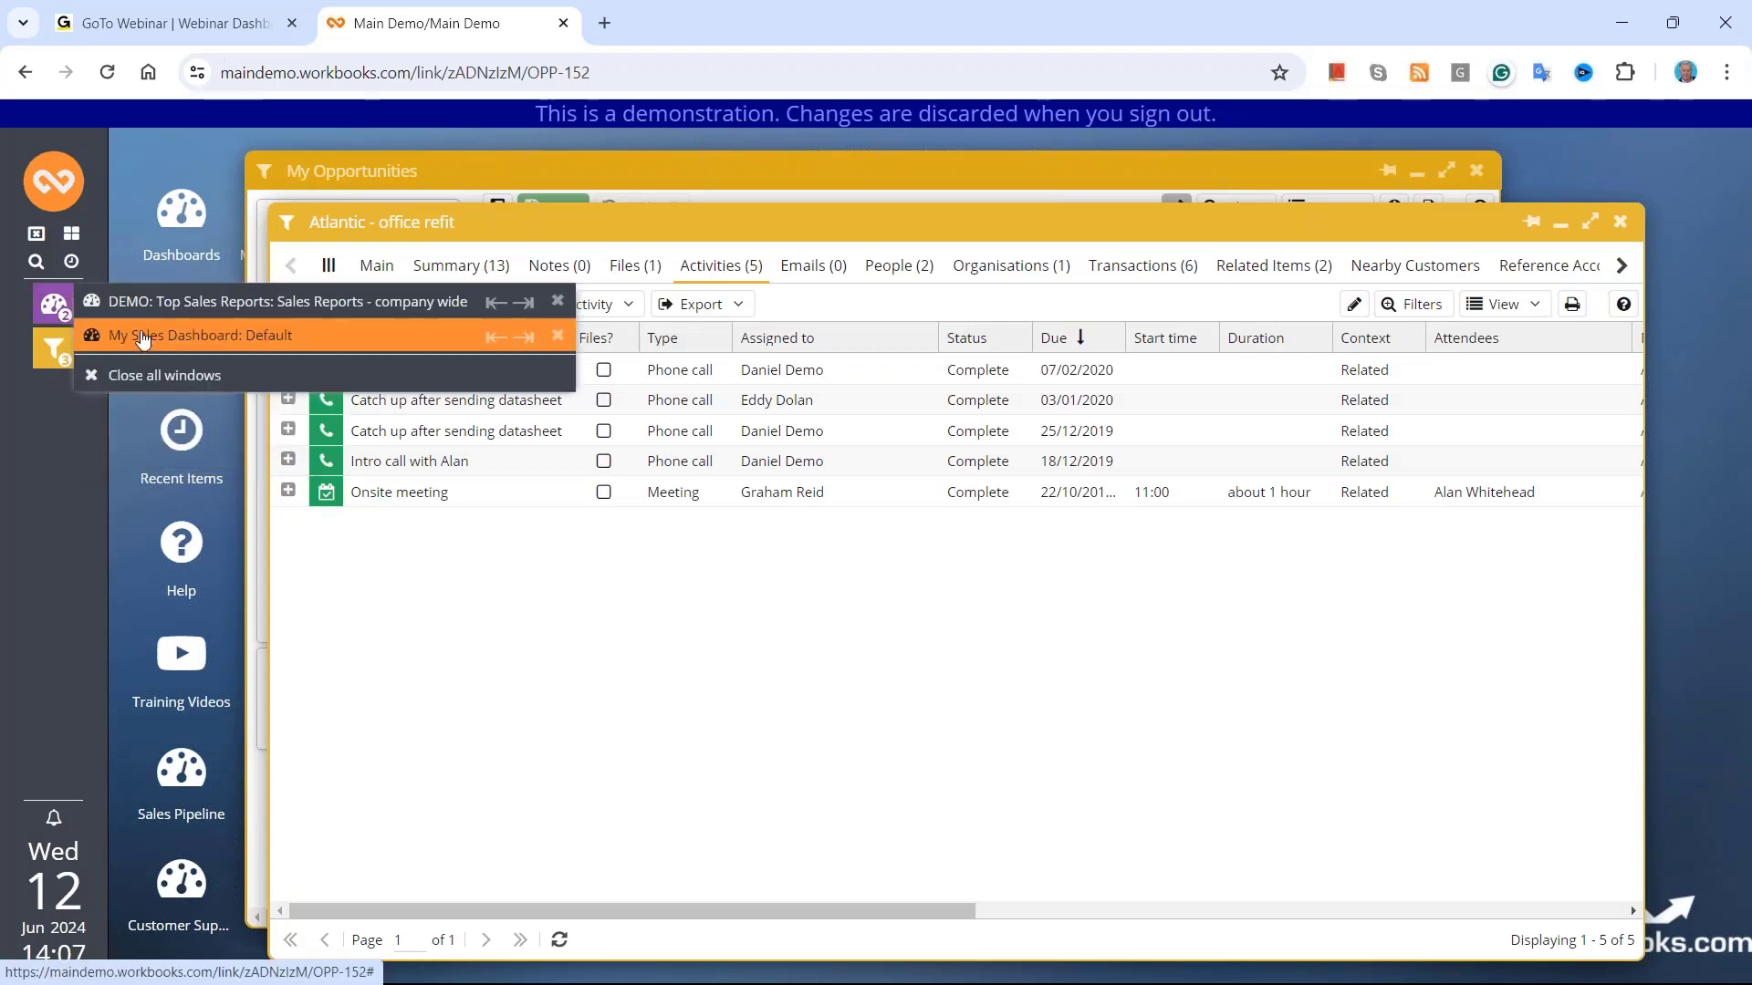
pyautogui.click(165, 308)
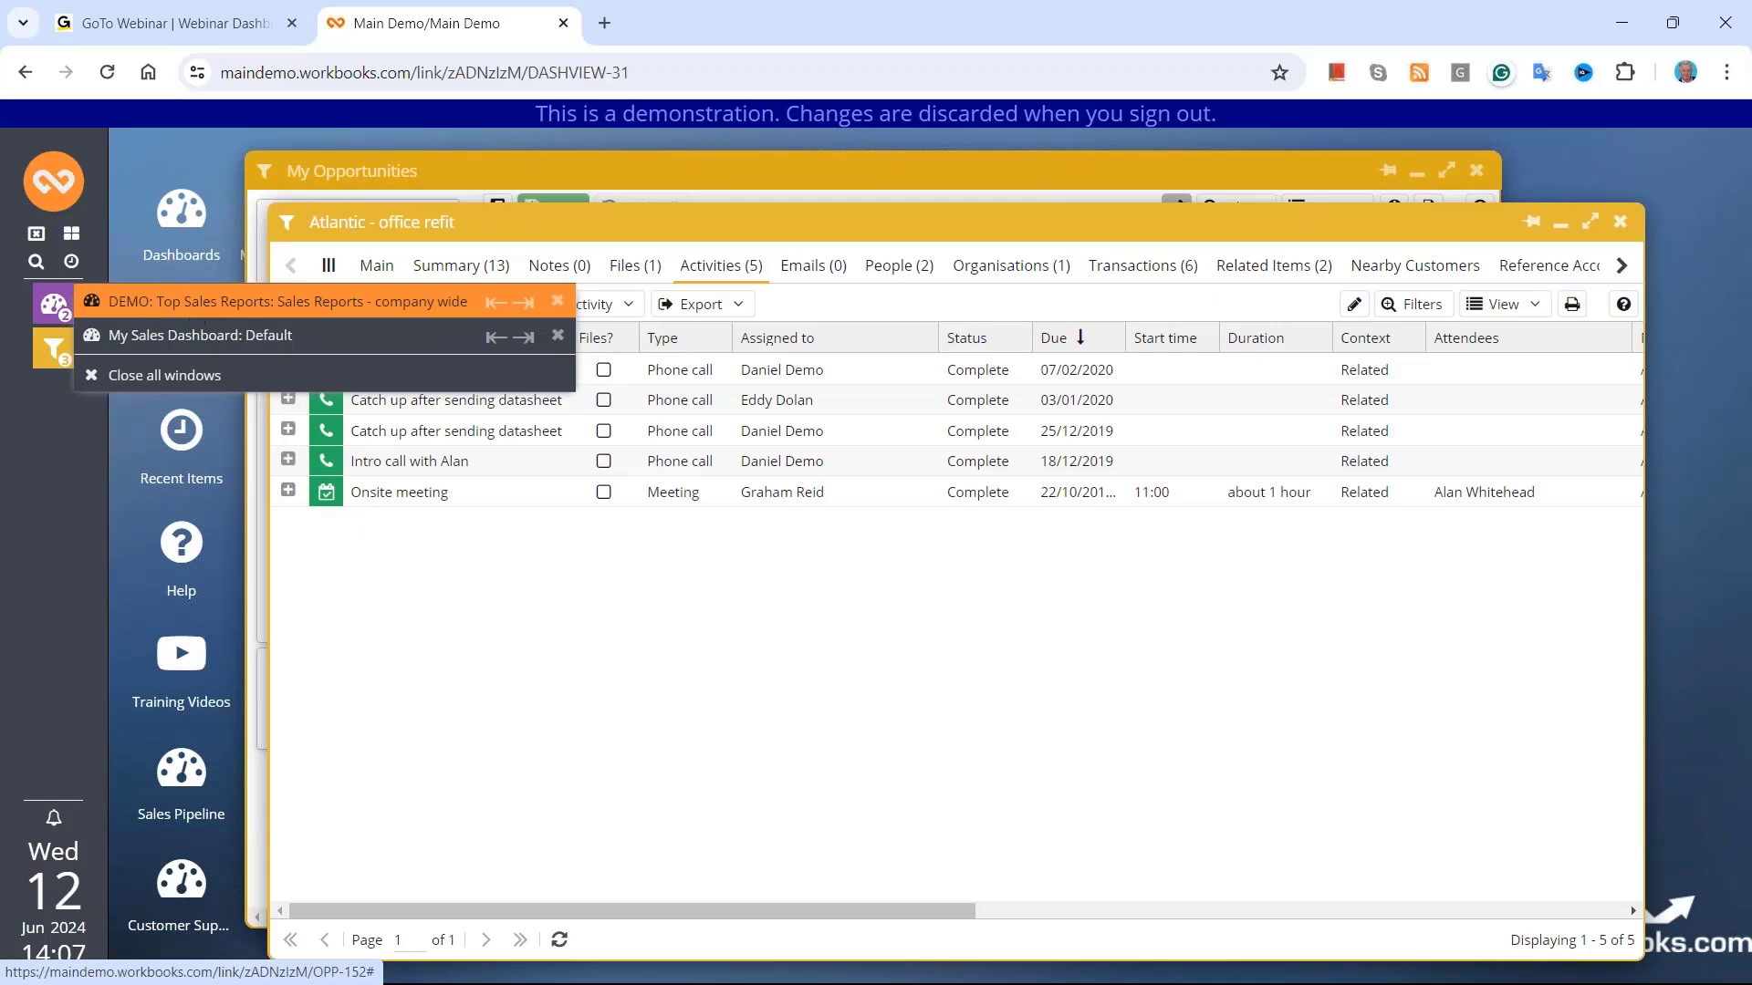
pyautogui.moveTo(1322, 144); pyautogui.dragTo(1307, 187)
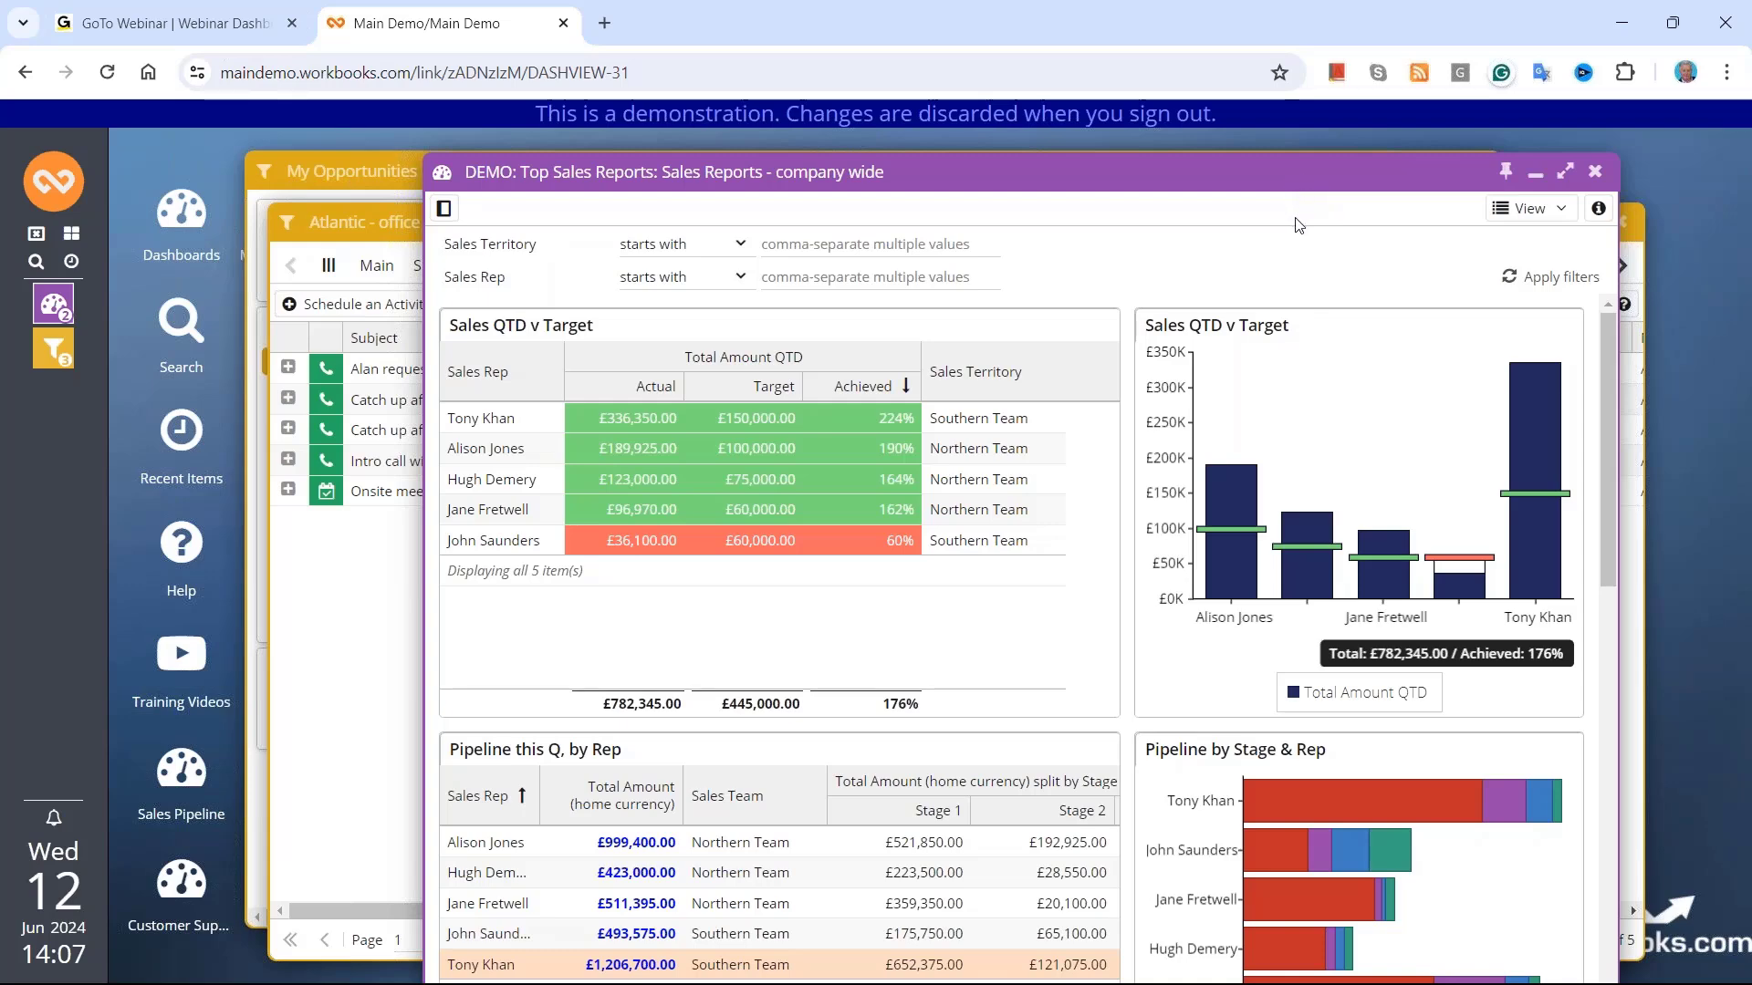
pyautogui.moveTo(1198, 319)
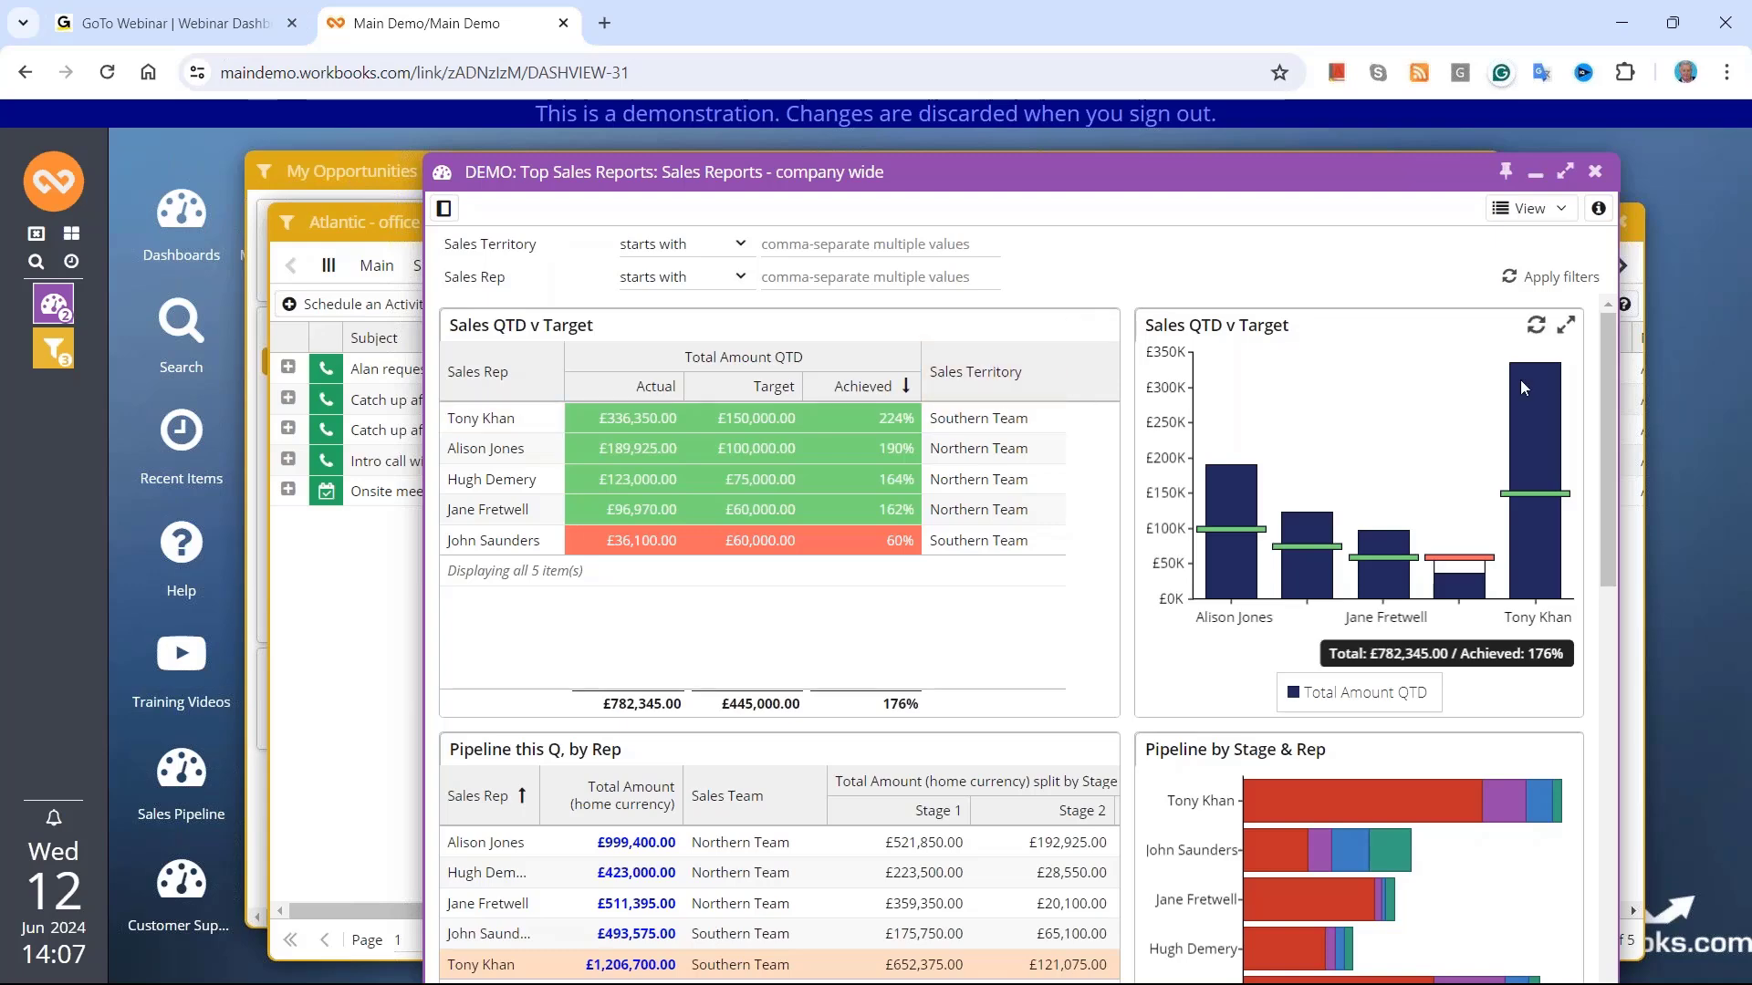
pyautogui.moveTo(1602, 396)
pyautogui.mouseDown()
pyautogui.moveTo(1617, 566)
pyautogui.moveTo(1613, 393)
pyautogui.mouseUp()
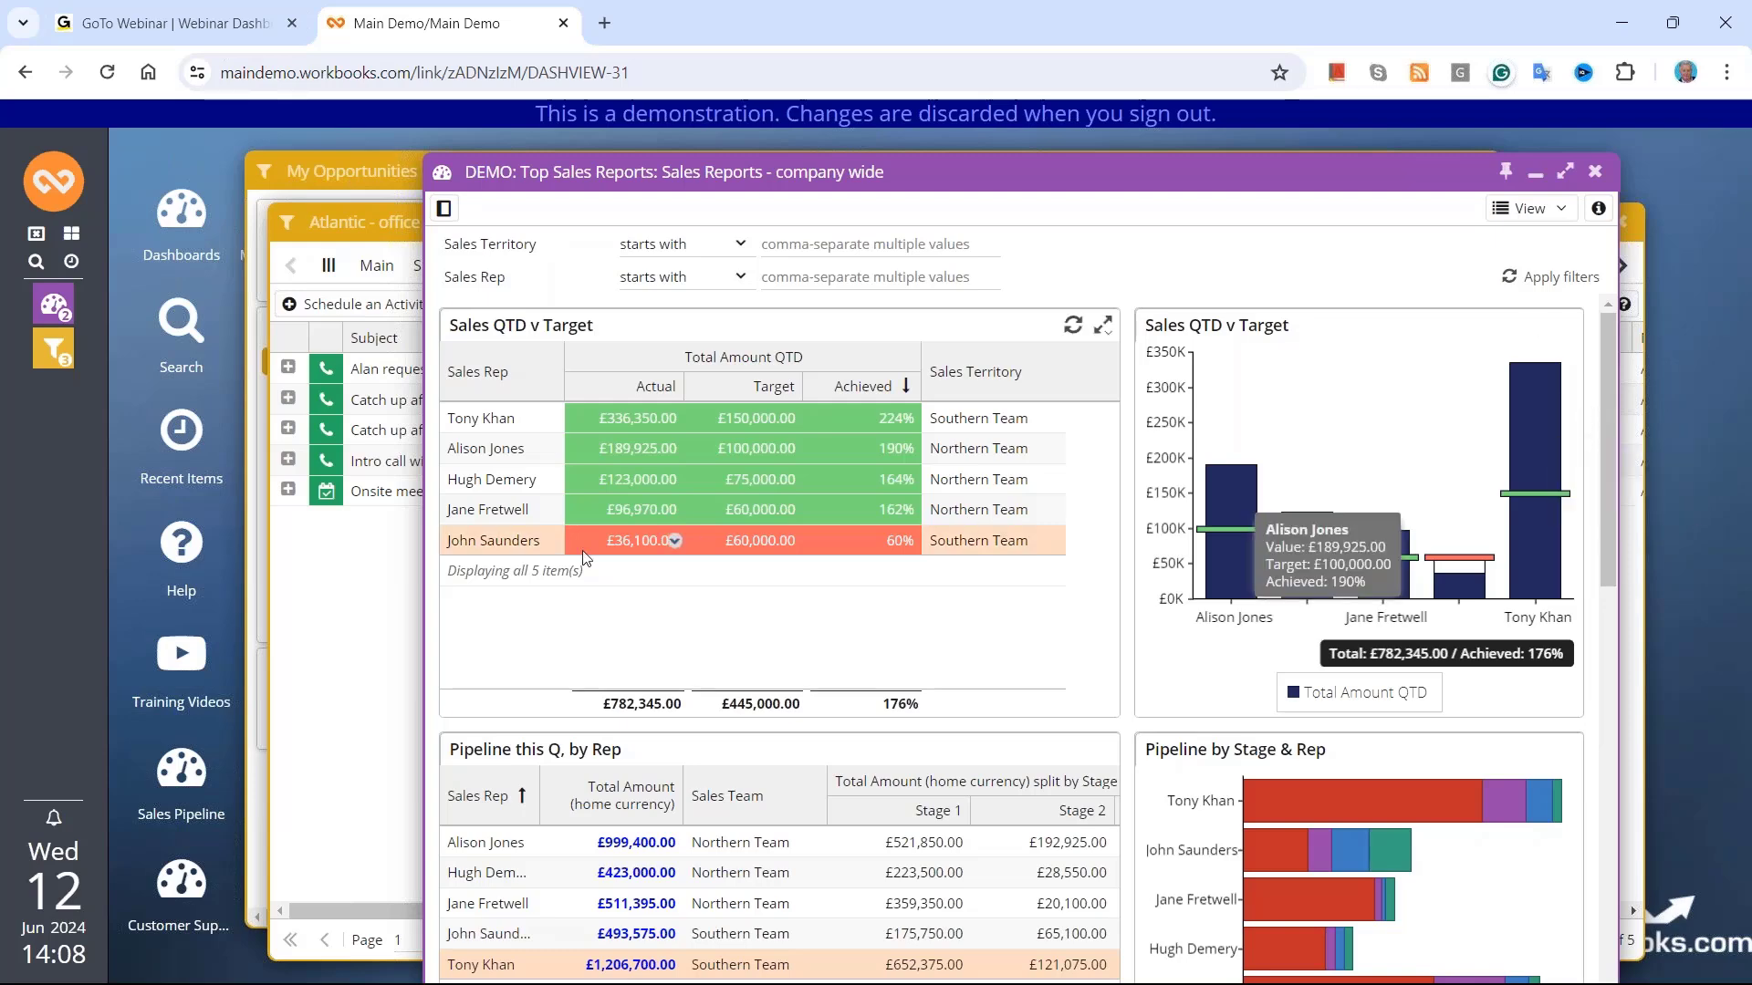
# Step: Return to the Atlantic - office refit opportunity's main details and switch the form to the BANTS Layout
pyautogui.click(358, 598)
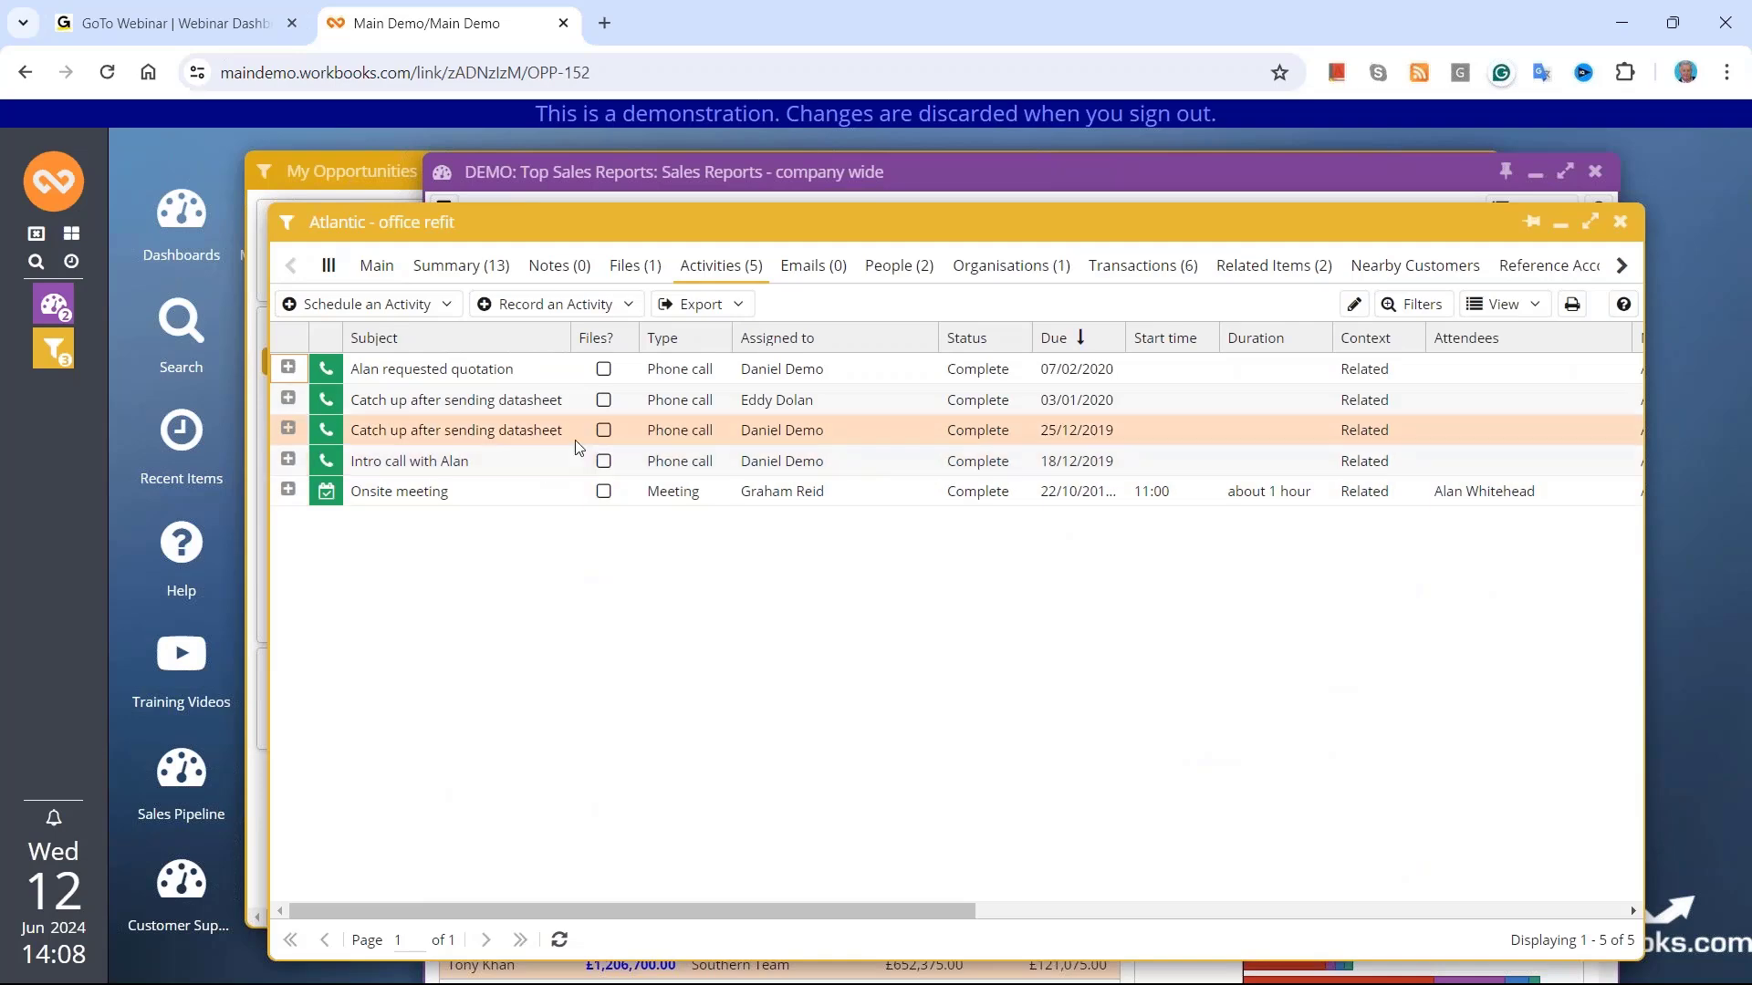
pyautogui.click(365, 267)
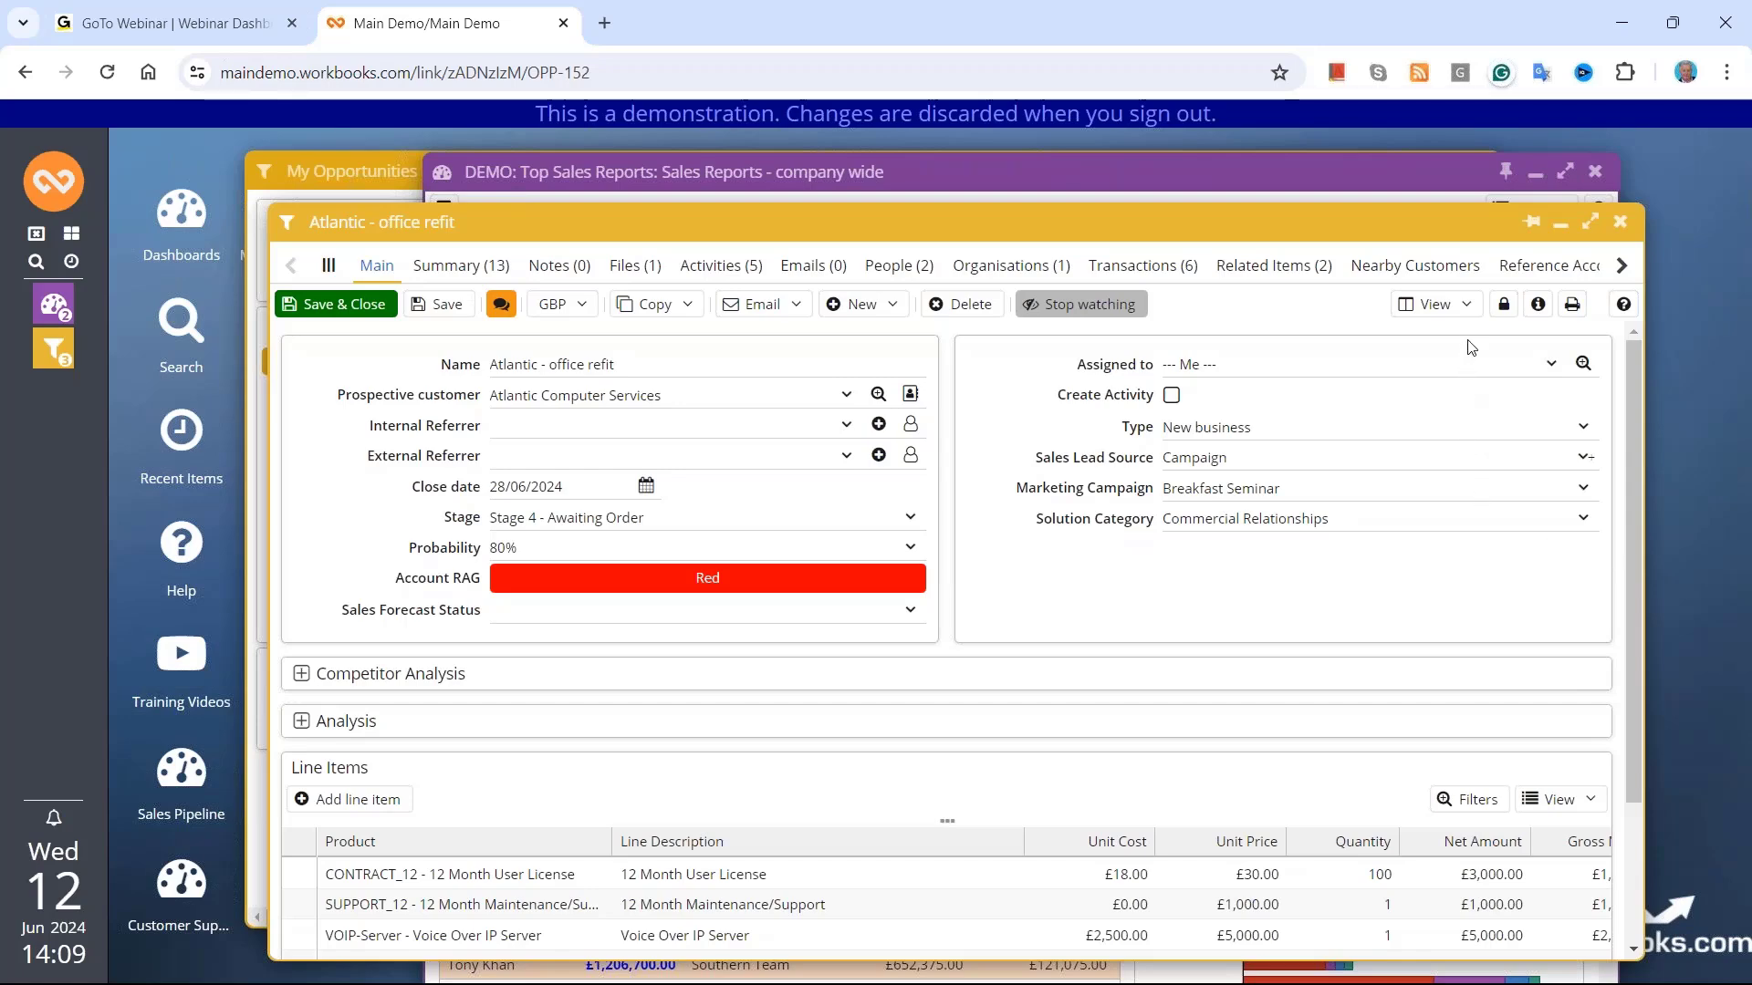
pyautogui.click(1469, 313)
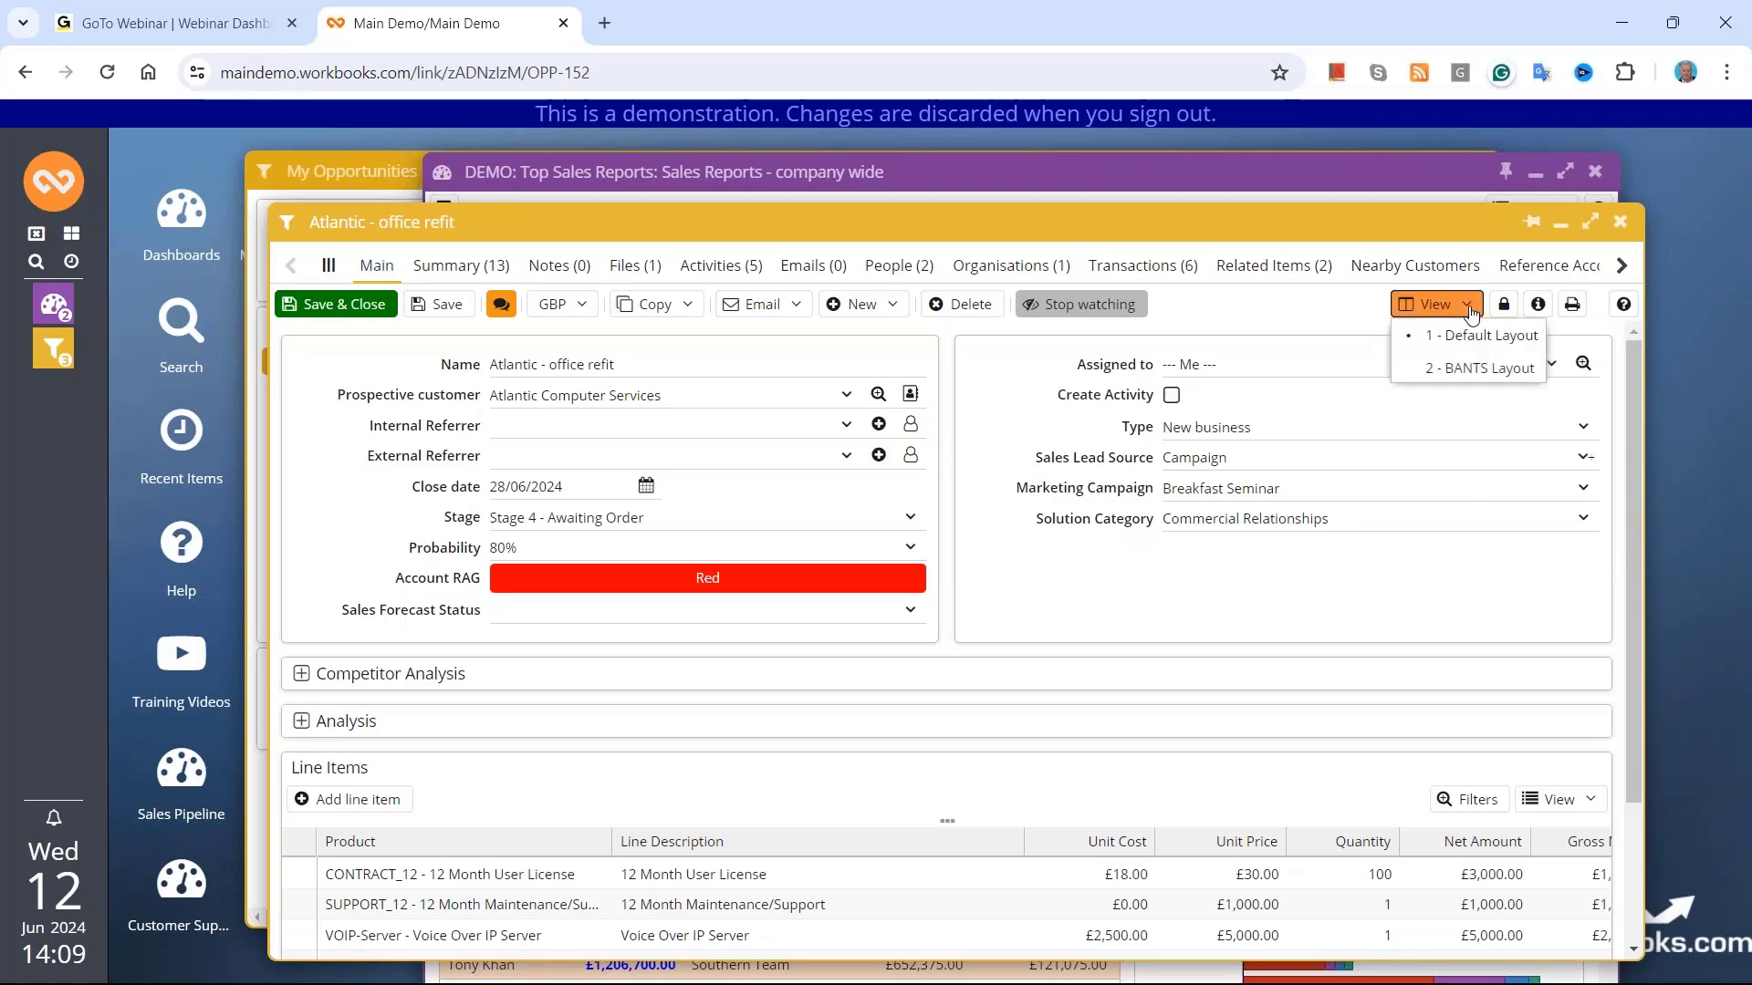
pyautogui.click(1464, 364)
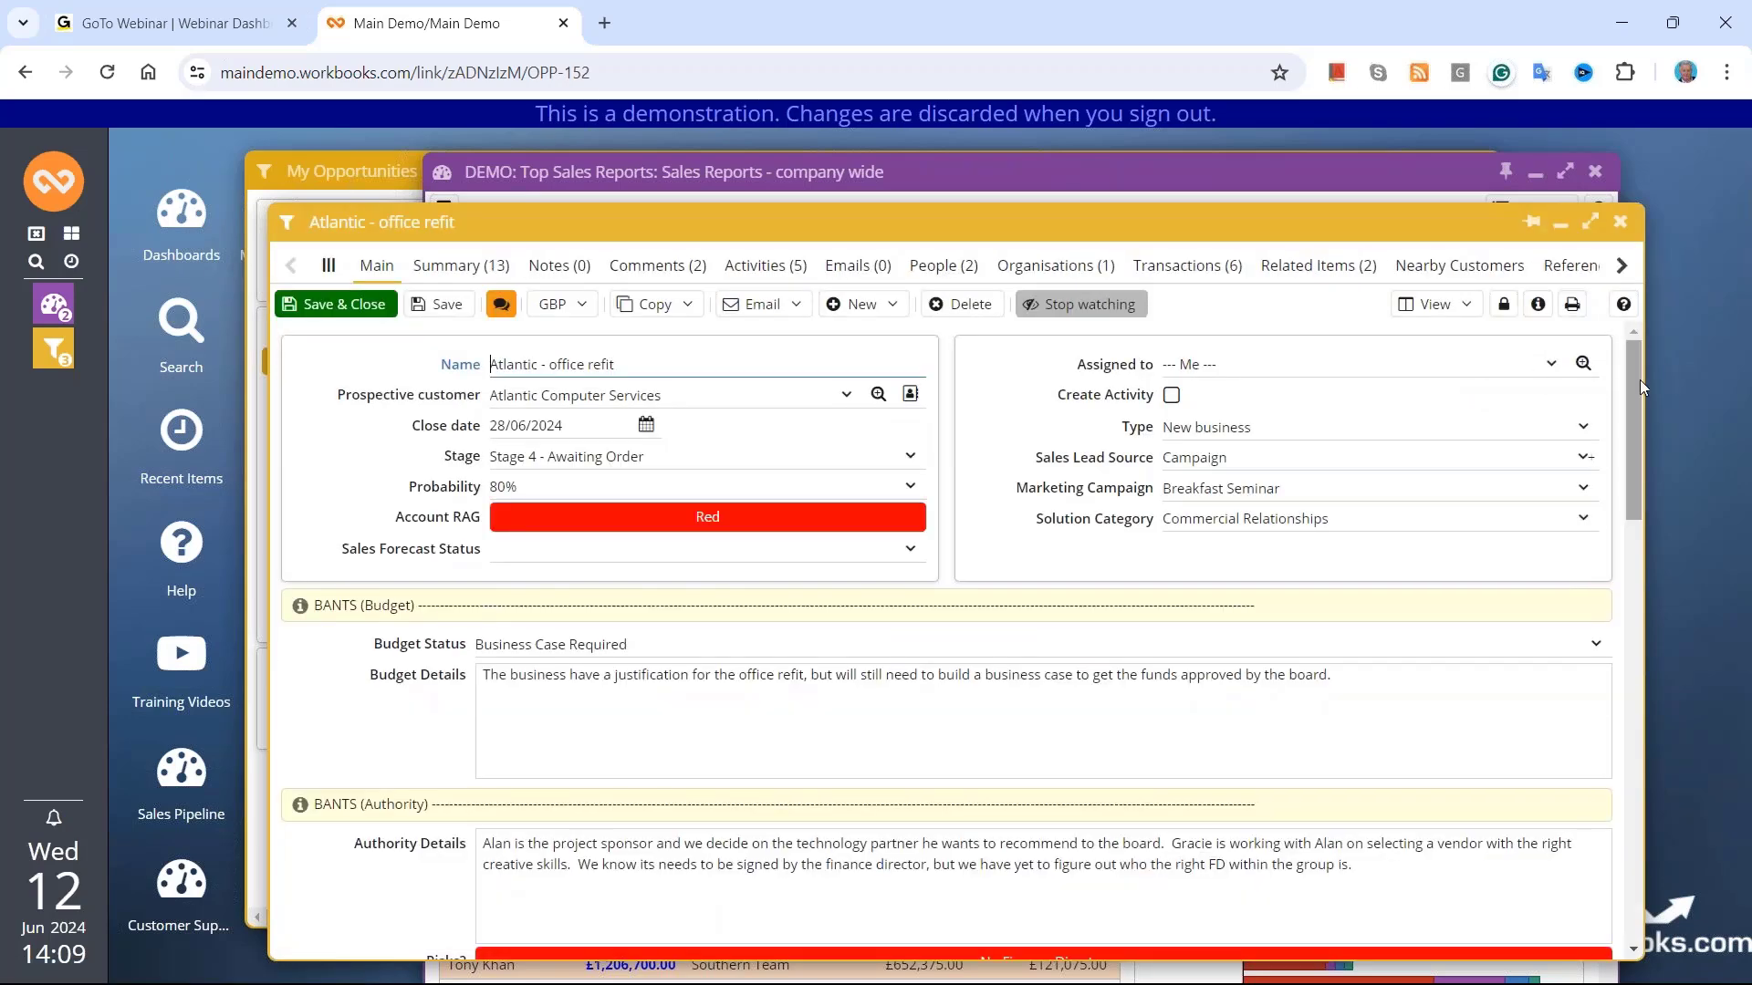
# Step: Review the opportunity's BANTS sections covering budget, authority, need, timescale and size
pyautogui.moveTo(1630, 385)
pyautogui.mouseDown()
pyautogui.moveTo(1628, 473)
pyautogui.moveTo(1628, 389)
pyautogui.mouseUp()
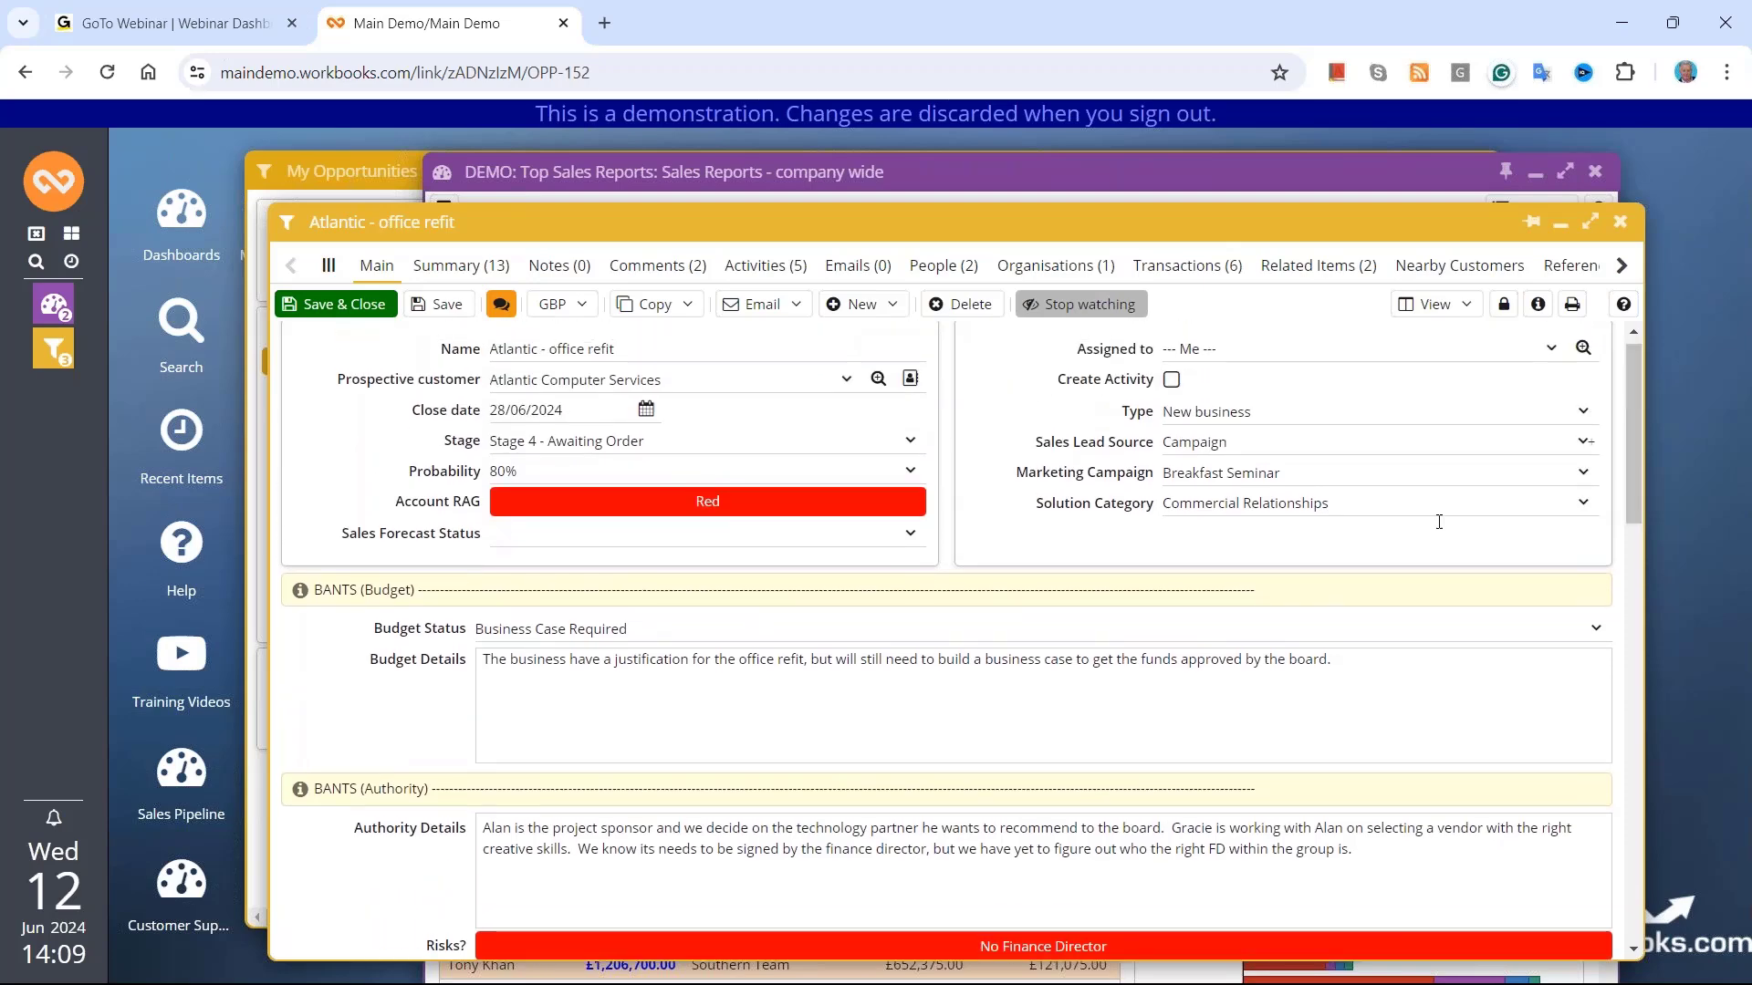
pyautogui.moveTo(1636, 487); pyautogui.dragTo(1622, 621)
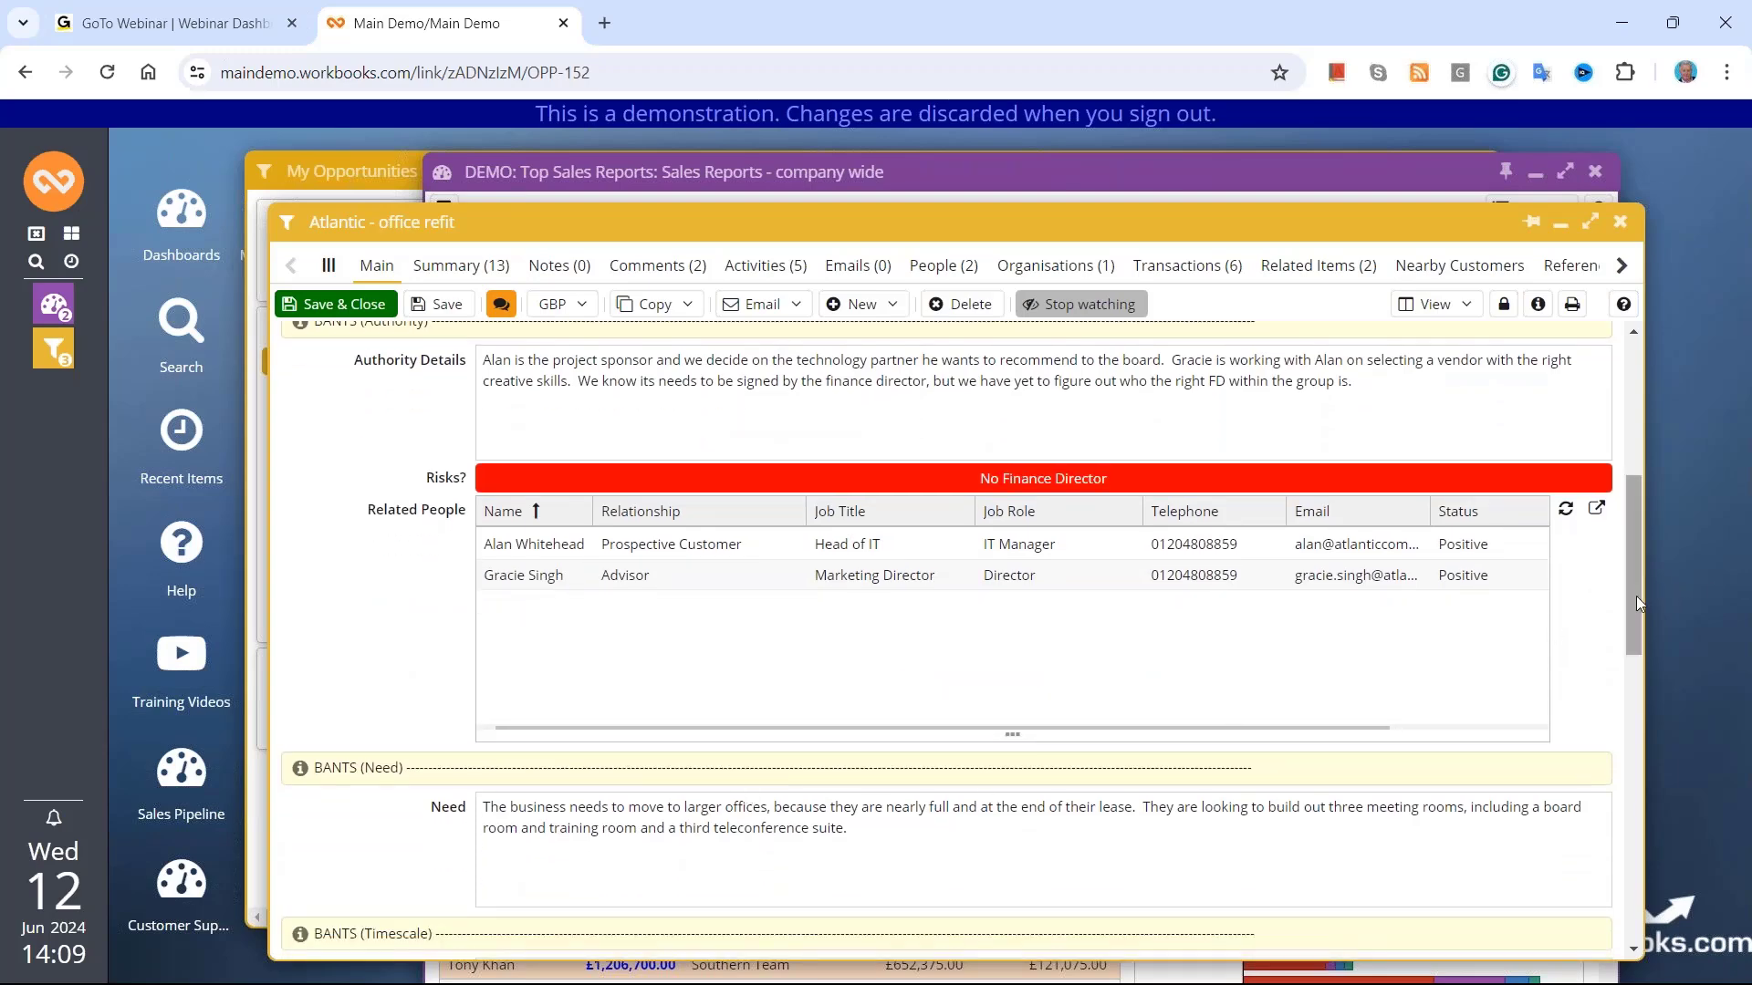
pyautogui.moveTo(1635, 595); pyautogui.dragTo(1614, 687)
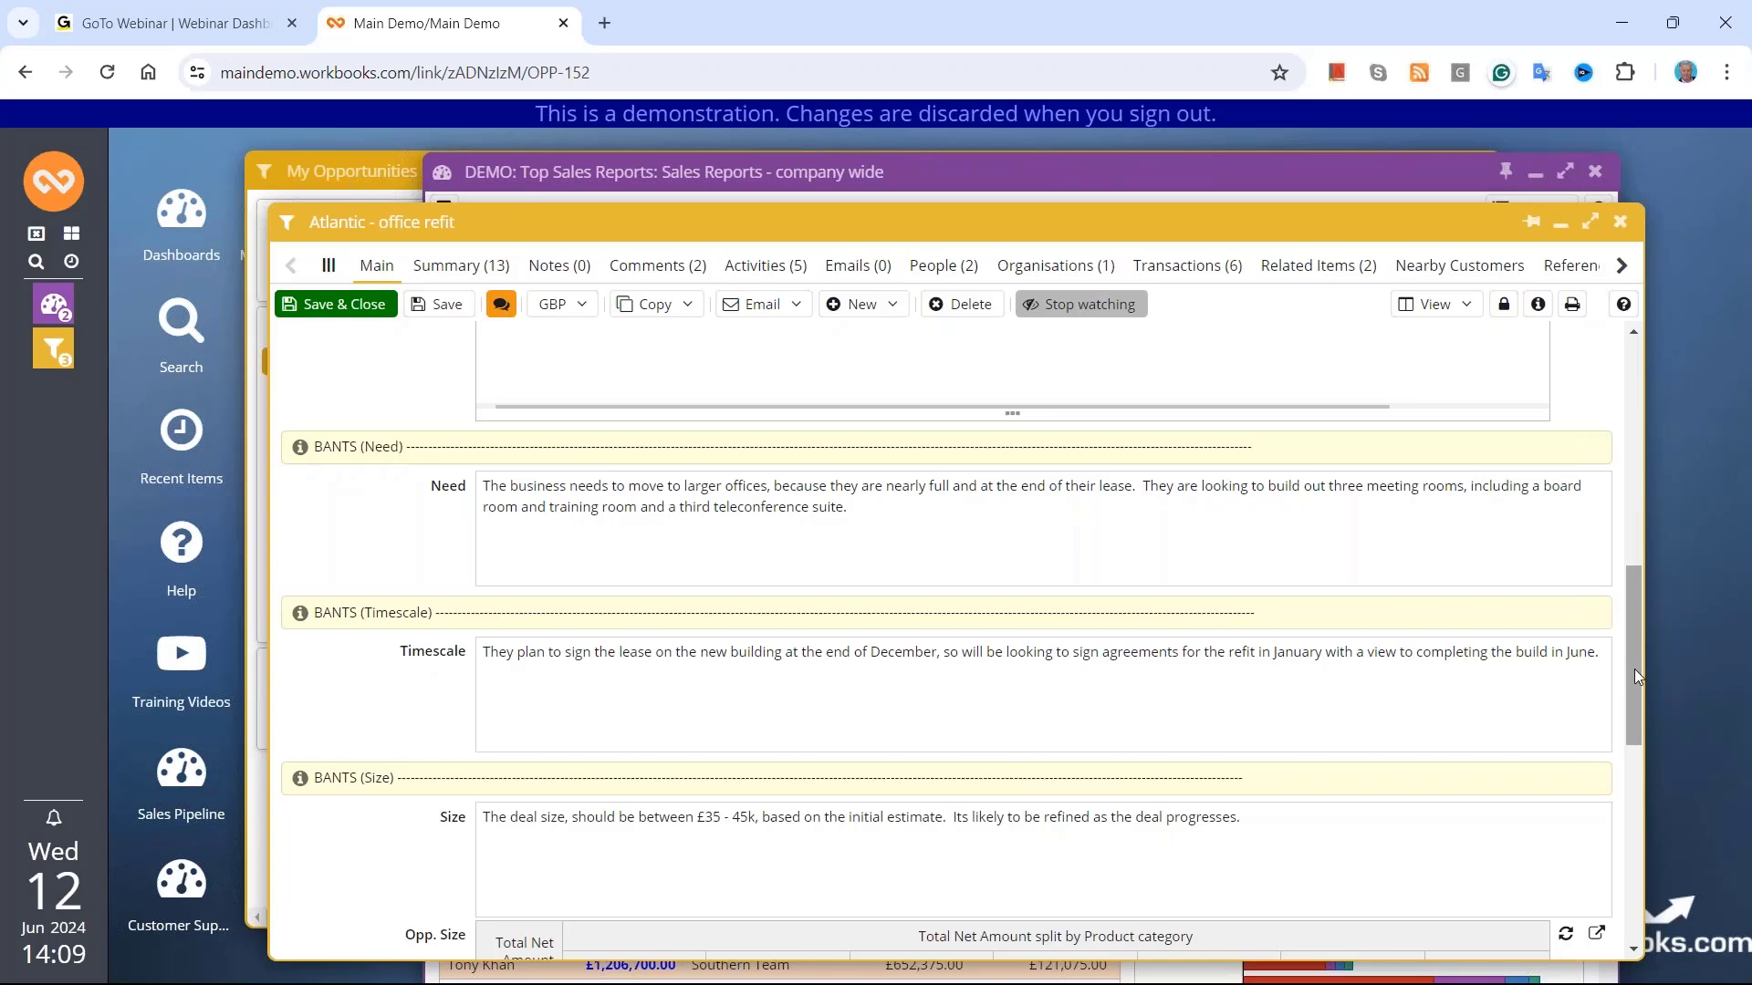
pyautogui.moveTo(1633, 669); pyautogui.dragTo(1635, 700)
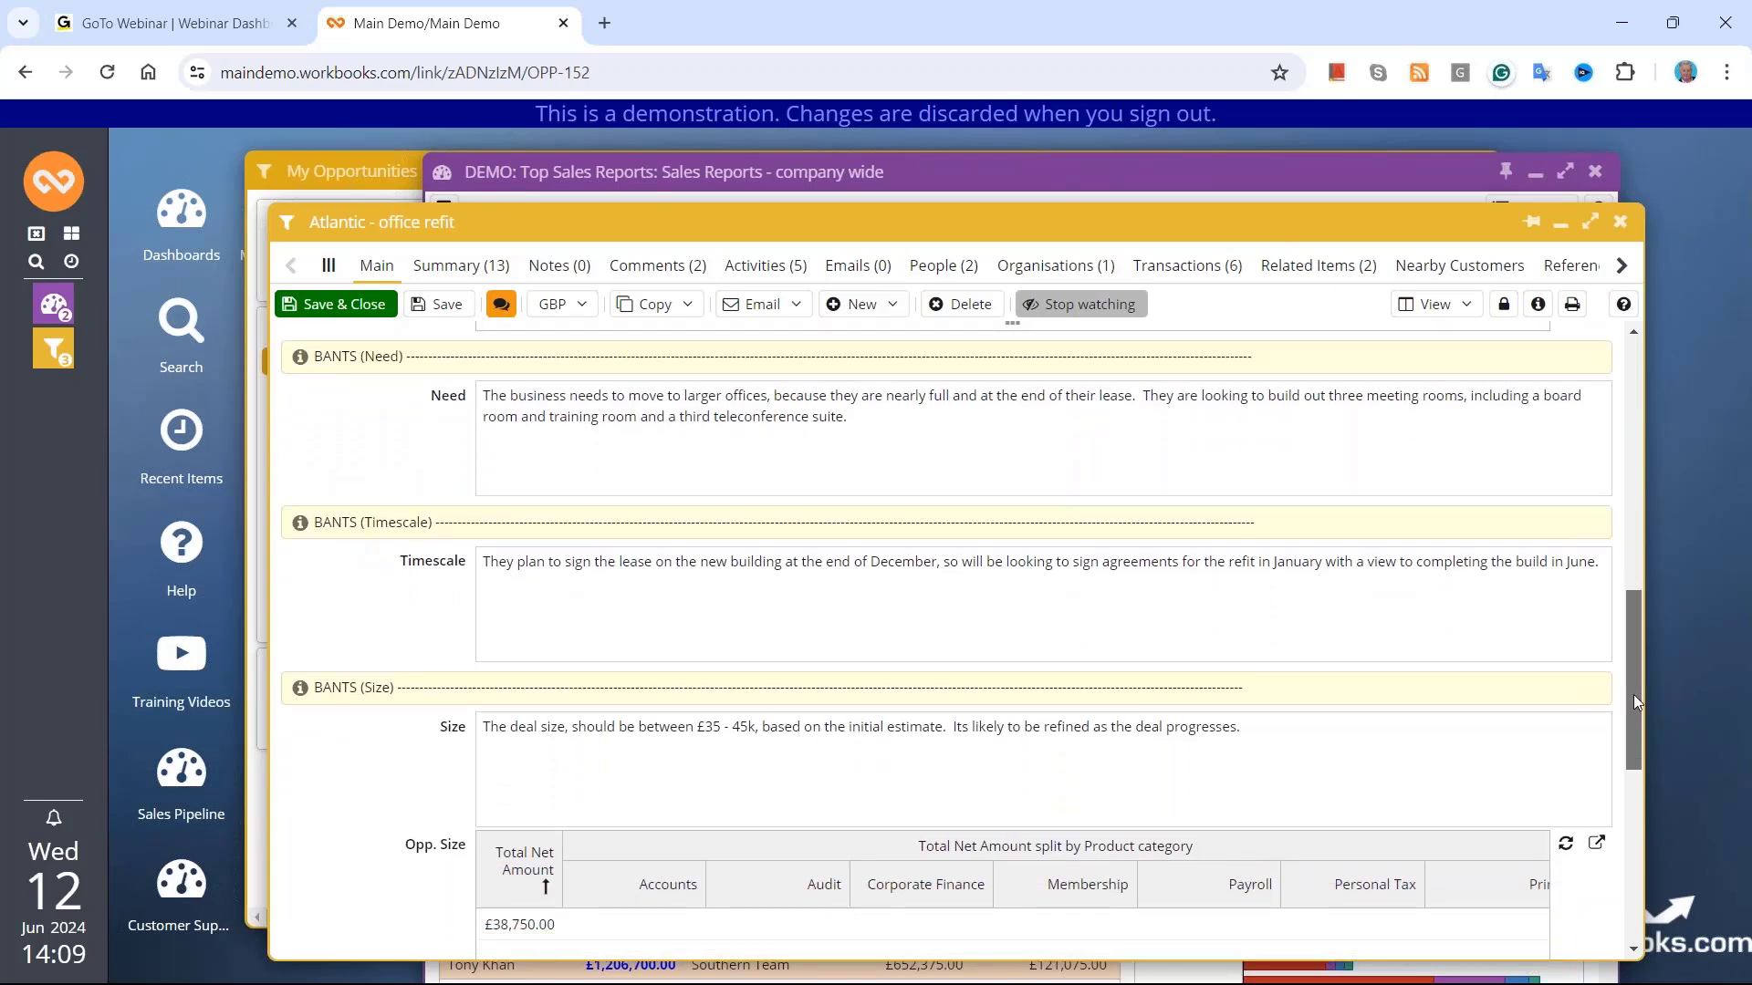
pyautogui.moveTo(1633, 693); pyautogui.dragTo(1649, 465)
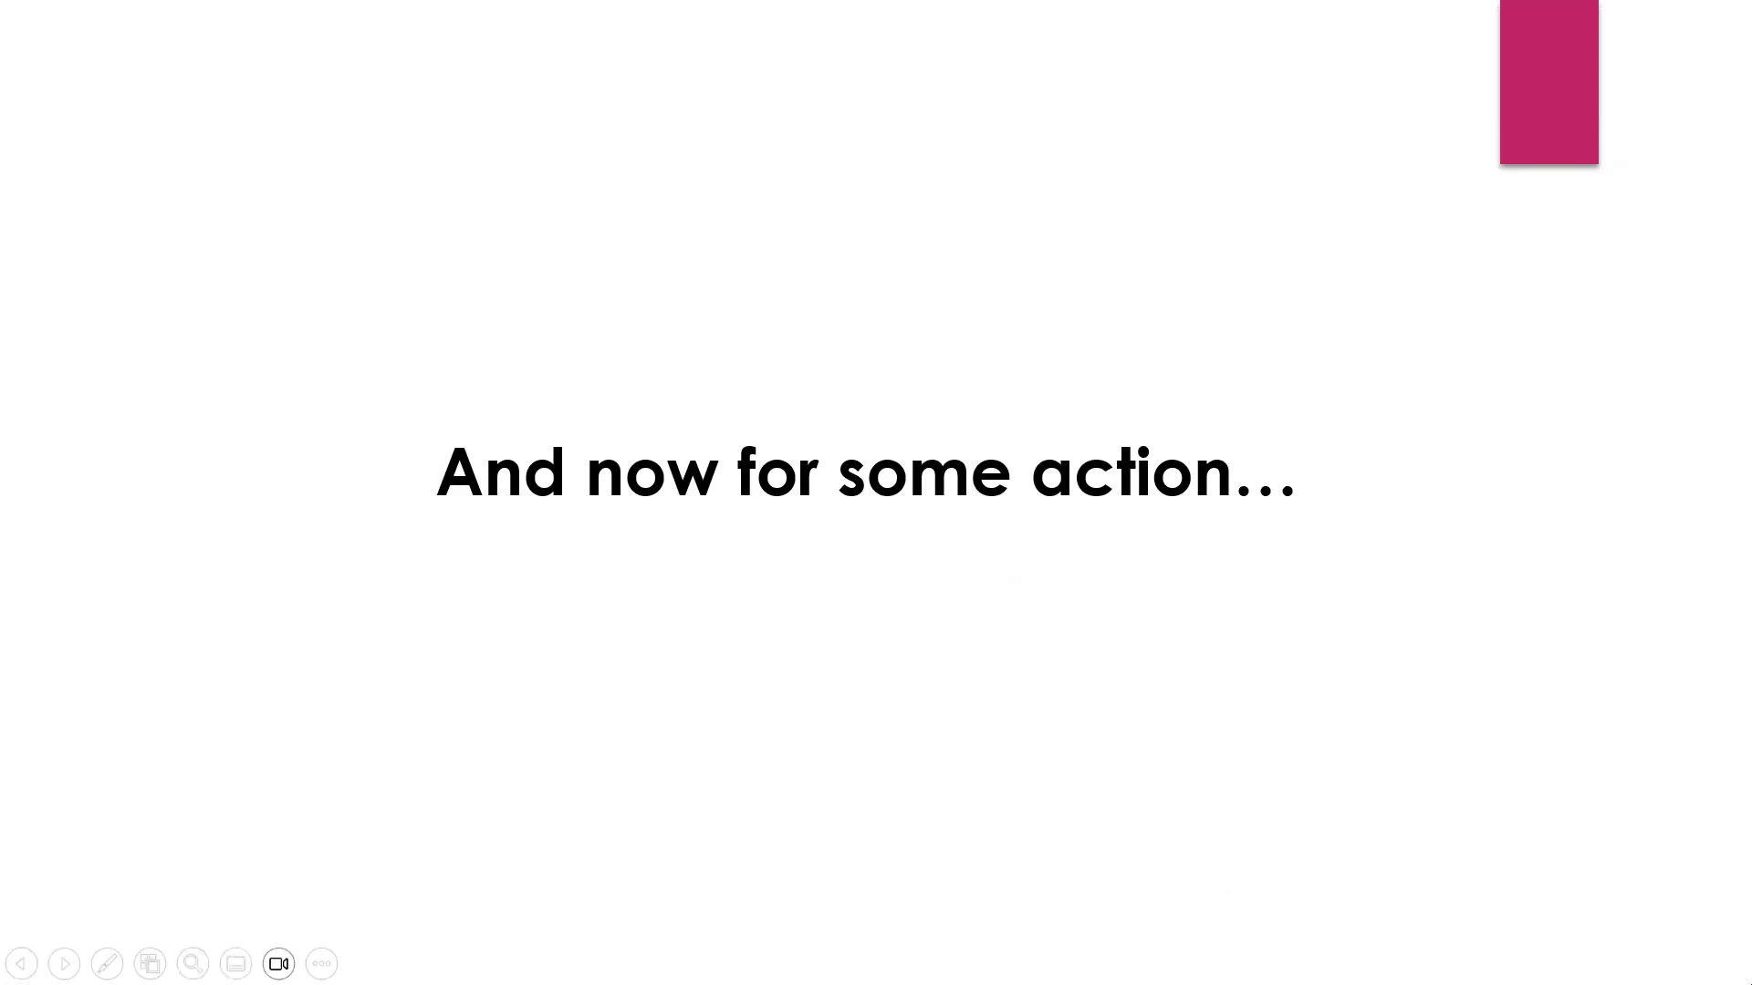
# Step: Switch from the slideshow back to Workbooks, review the Atlantic - office refit comments, and return to its main details
pyautogui.hotkey('alt', 'Tab')
pyautogui.hotkey('alt', 'Tab')
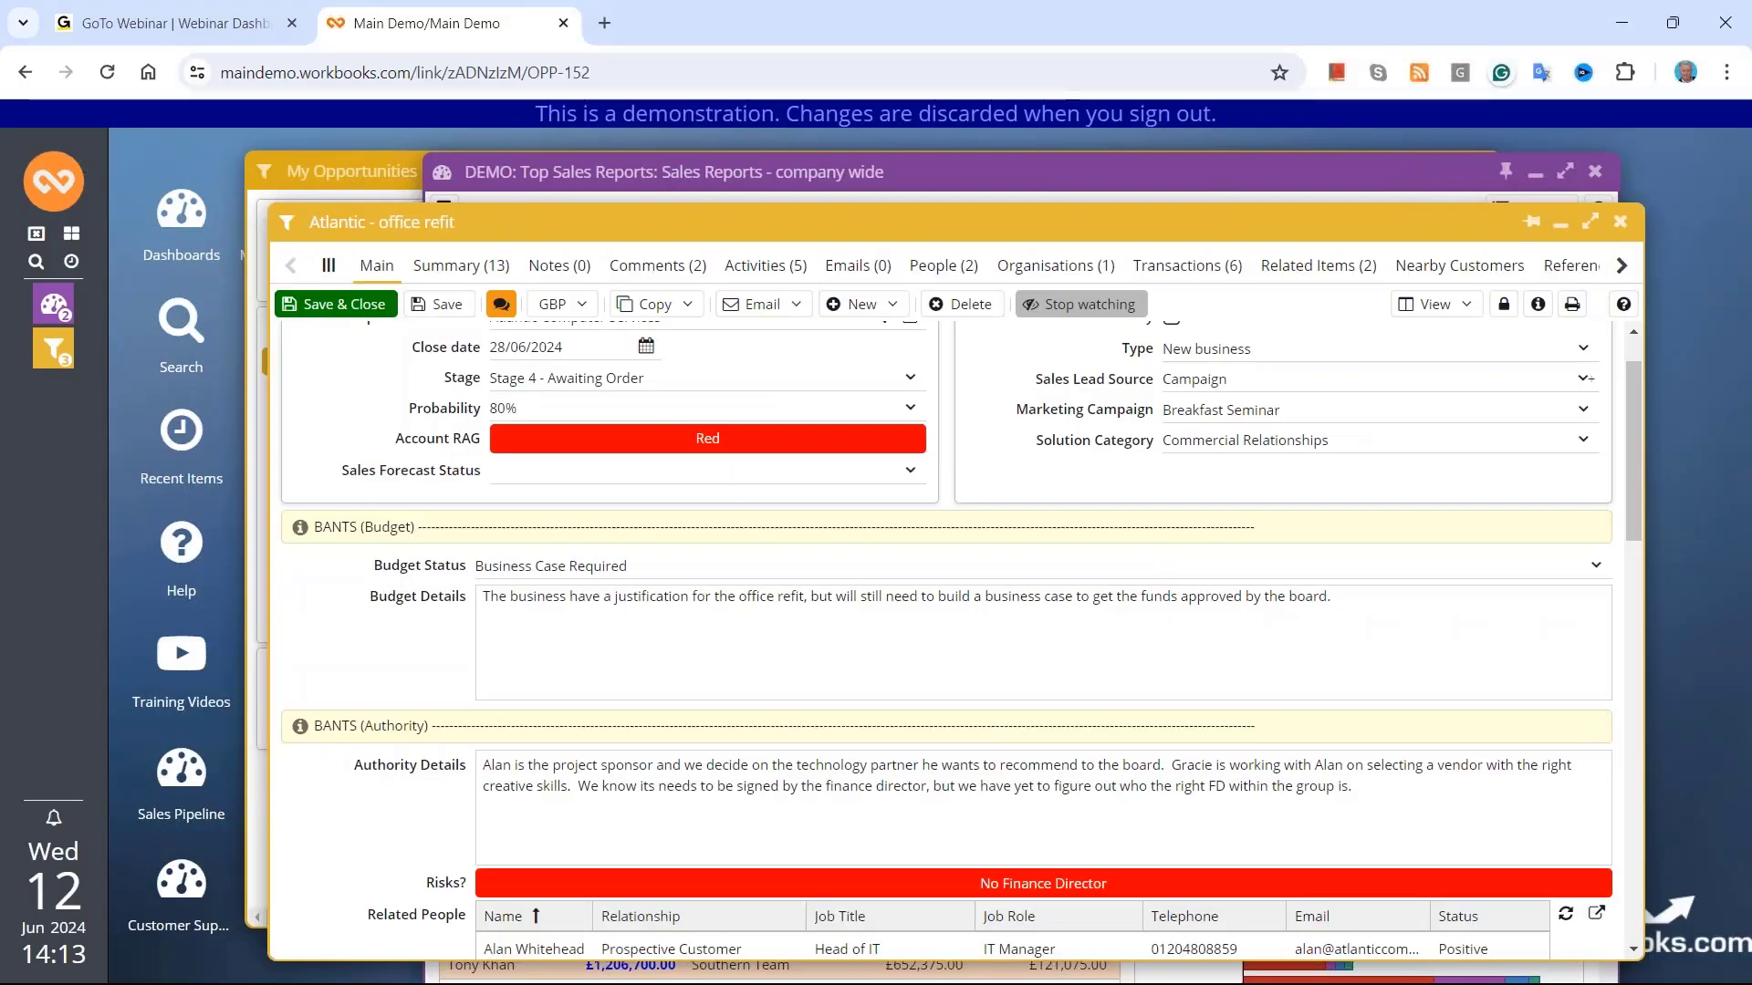
pyautogui.click(1620, 266)
pyautogui.click(1620, 267)
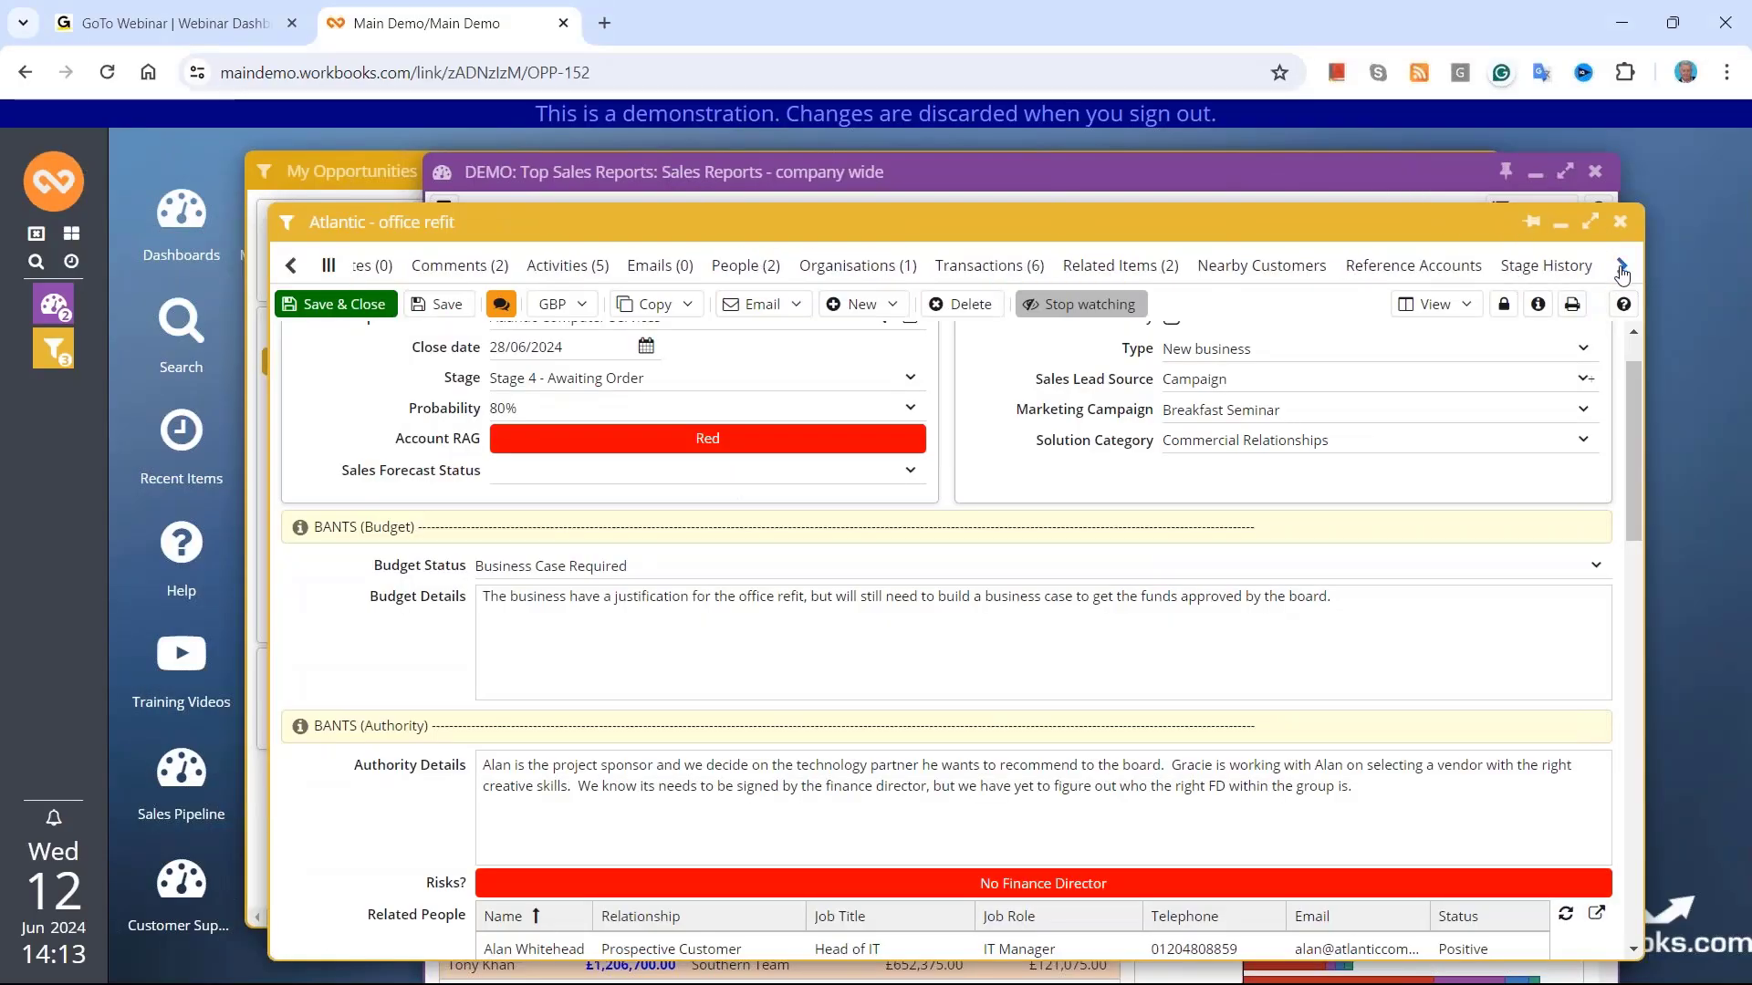
pyautogui.click(470, 274)
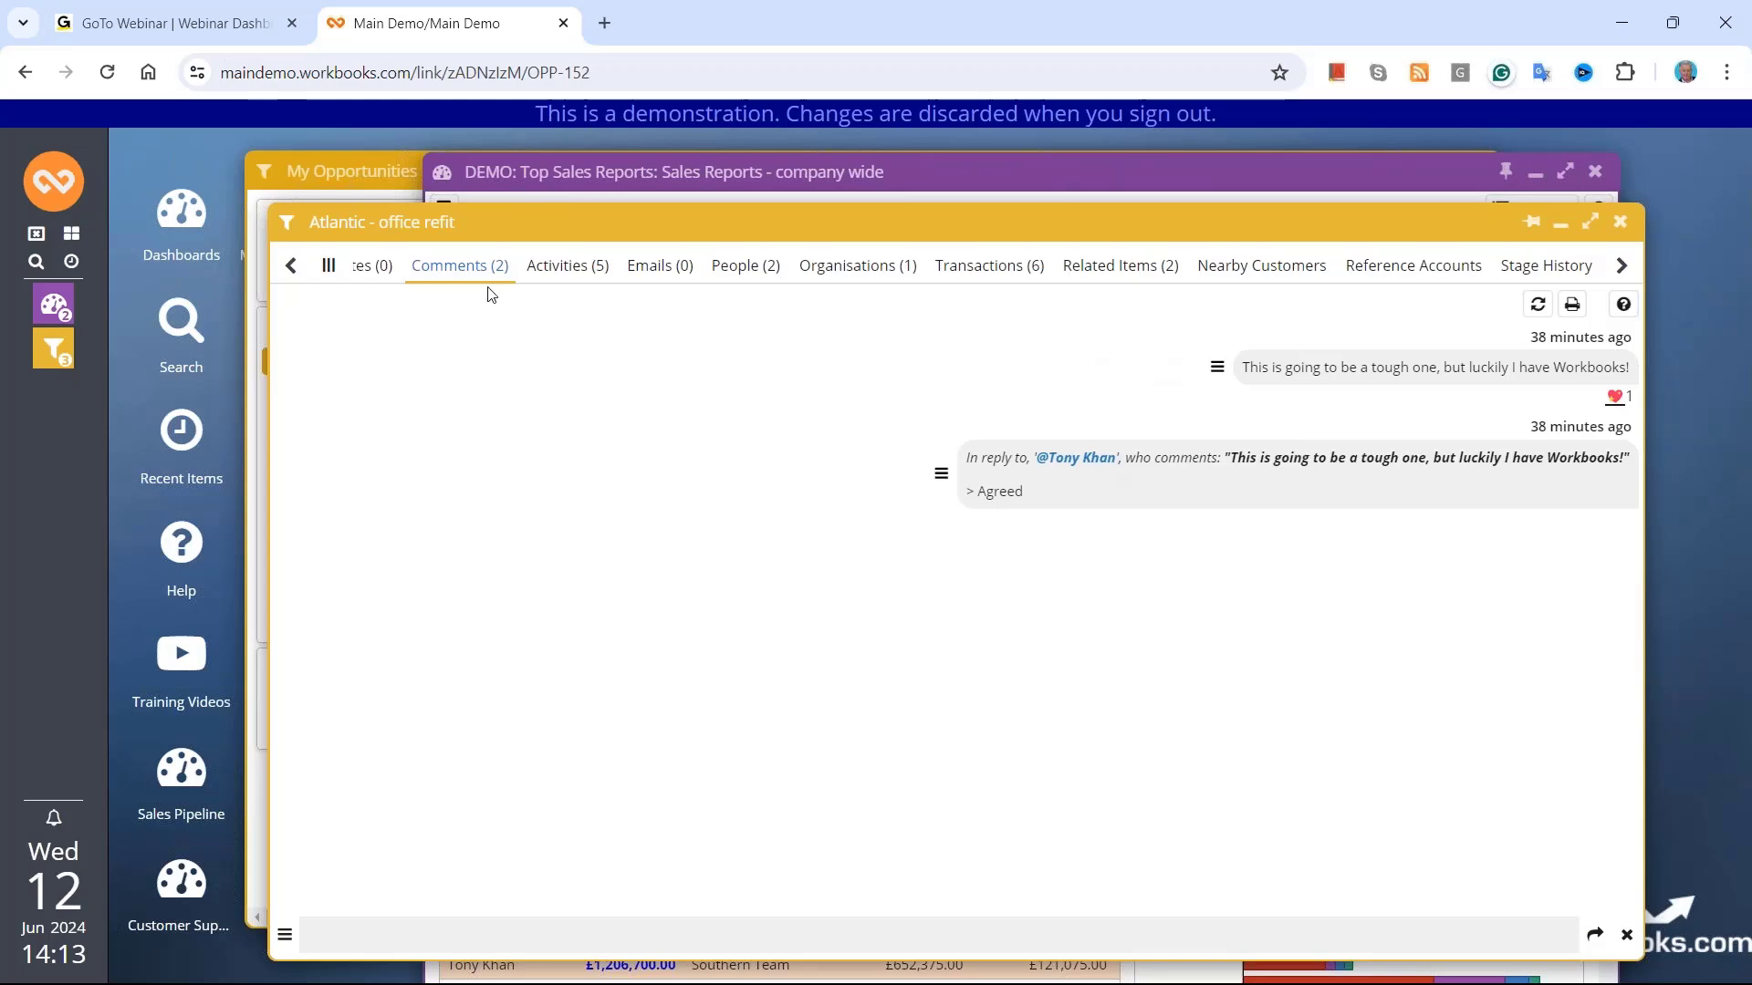
pyautogui.click(551, 272)
pyautogui.click(456, 279)
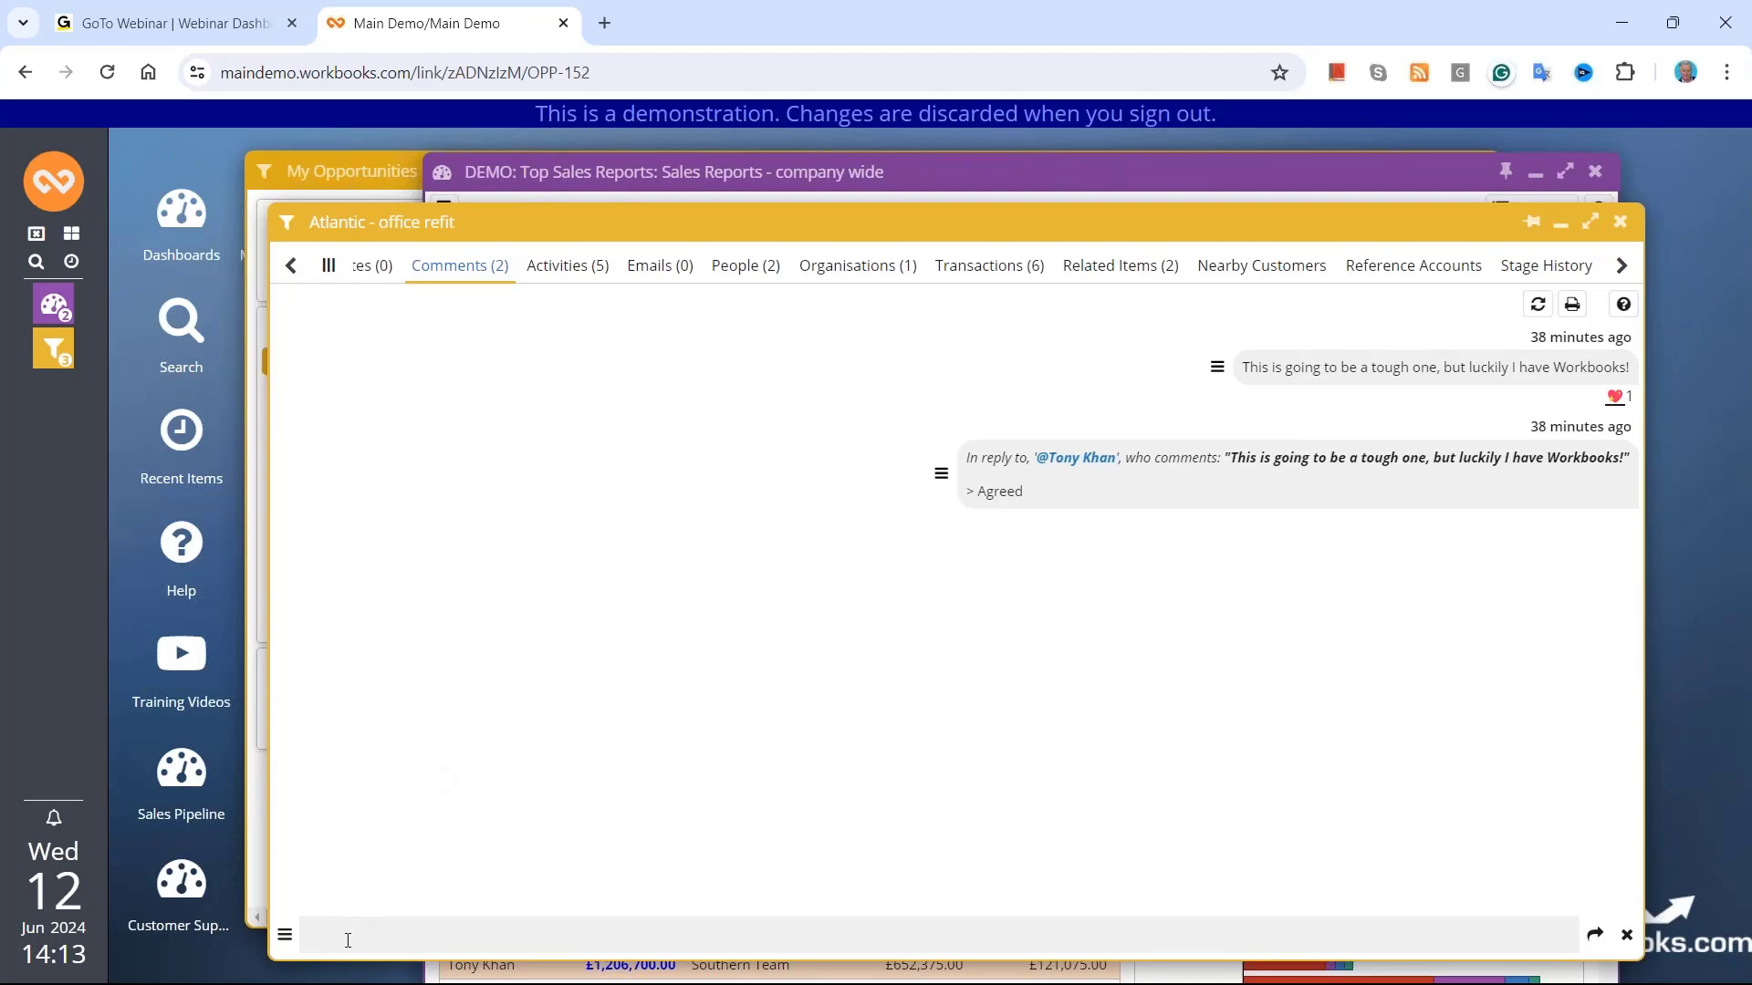
pyautogui.click(290, 265)
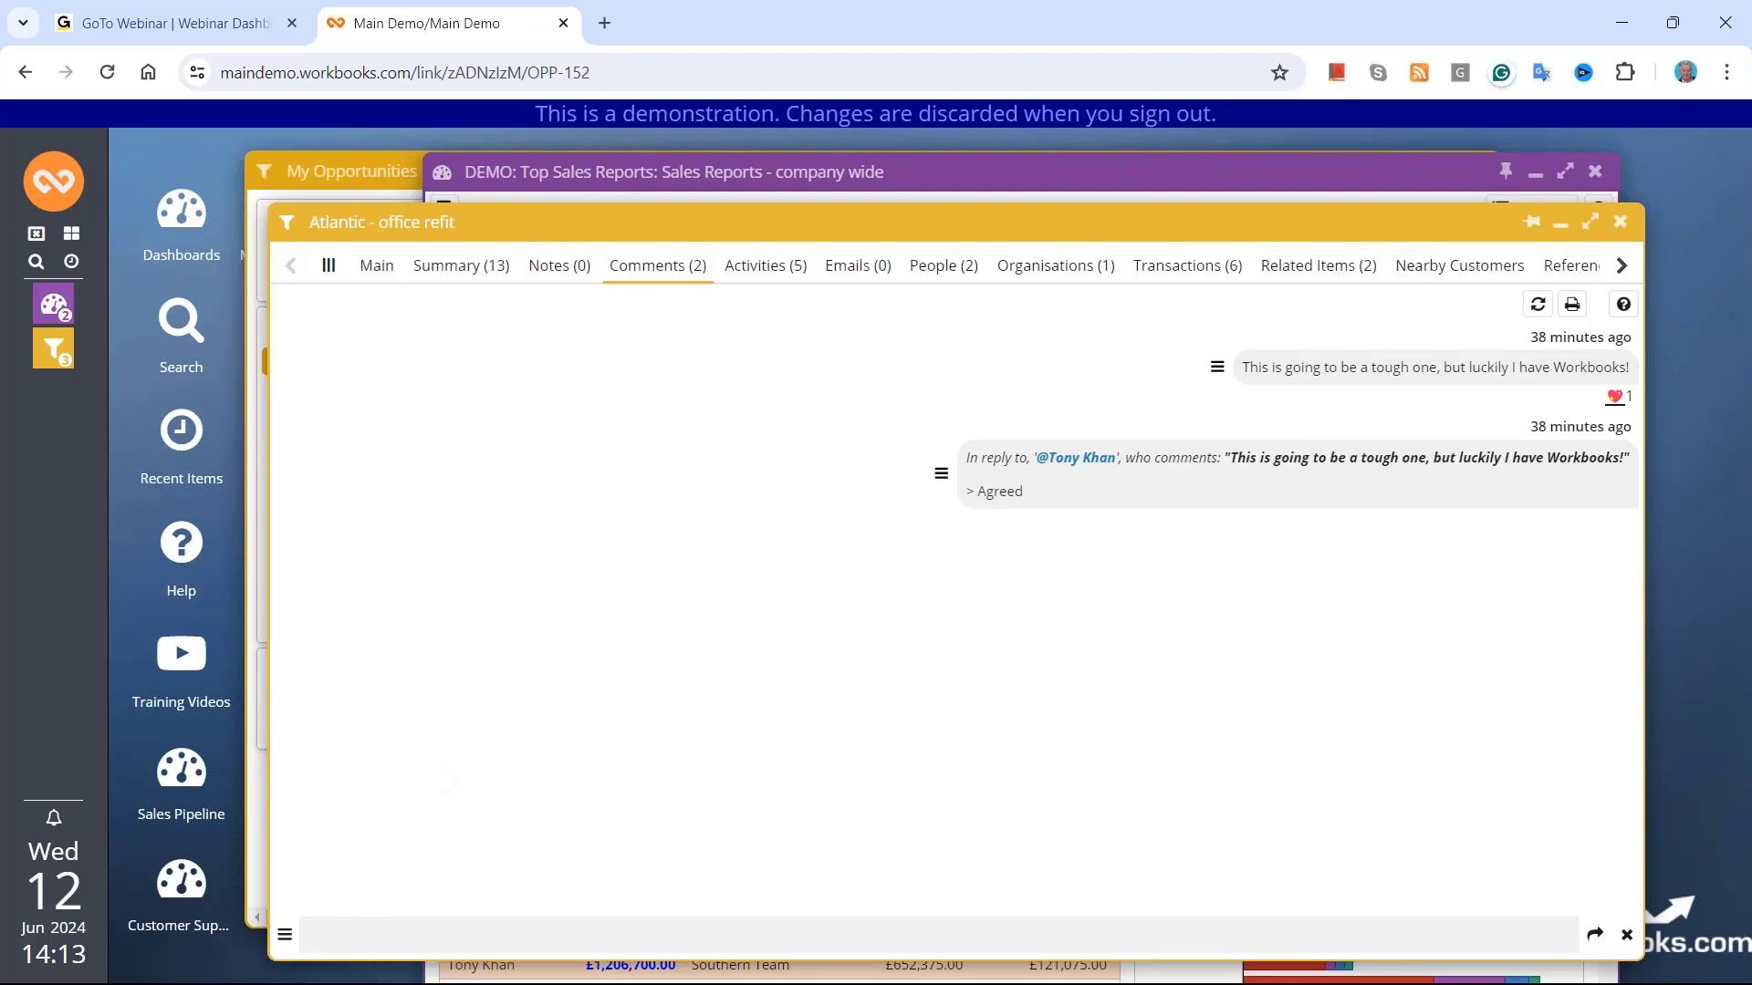
pyautogui.click(365, 269)
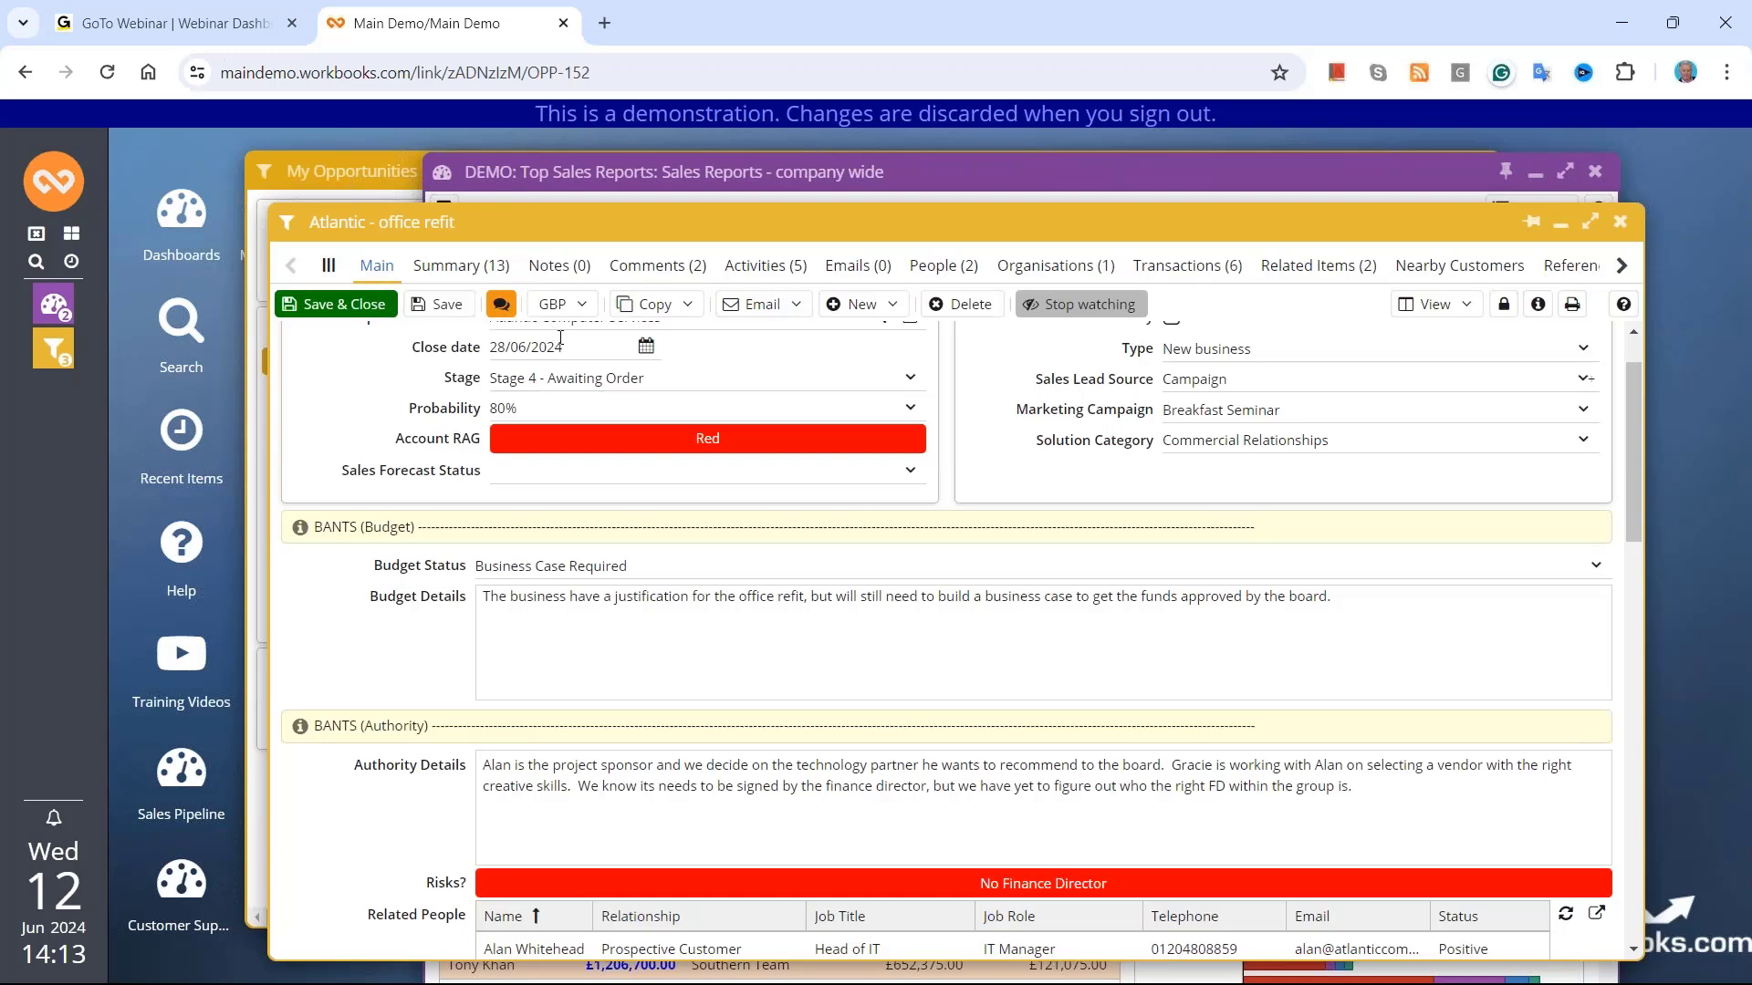